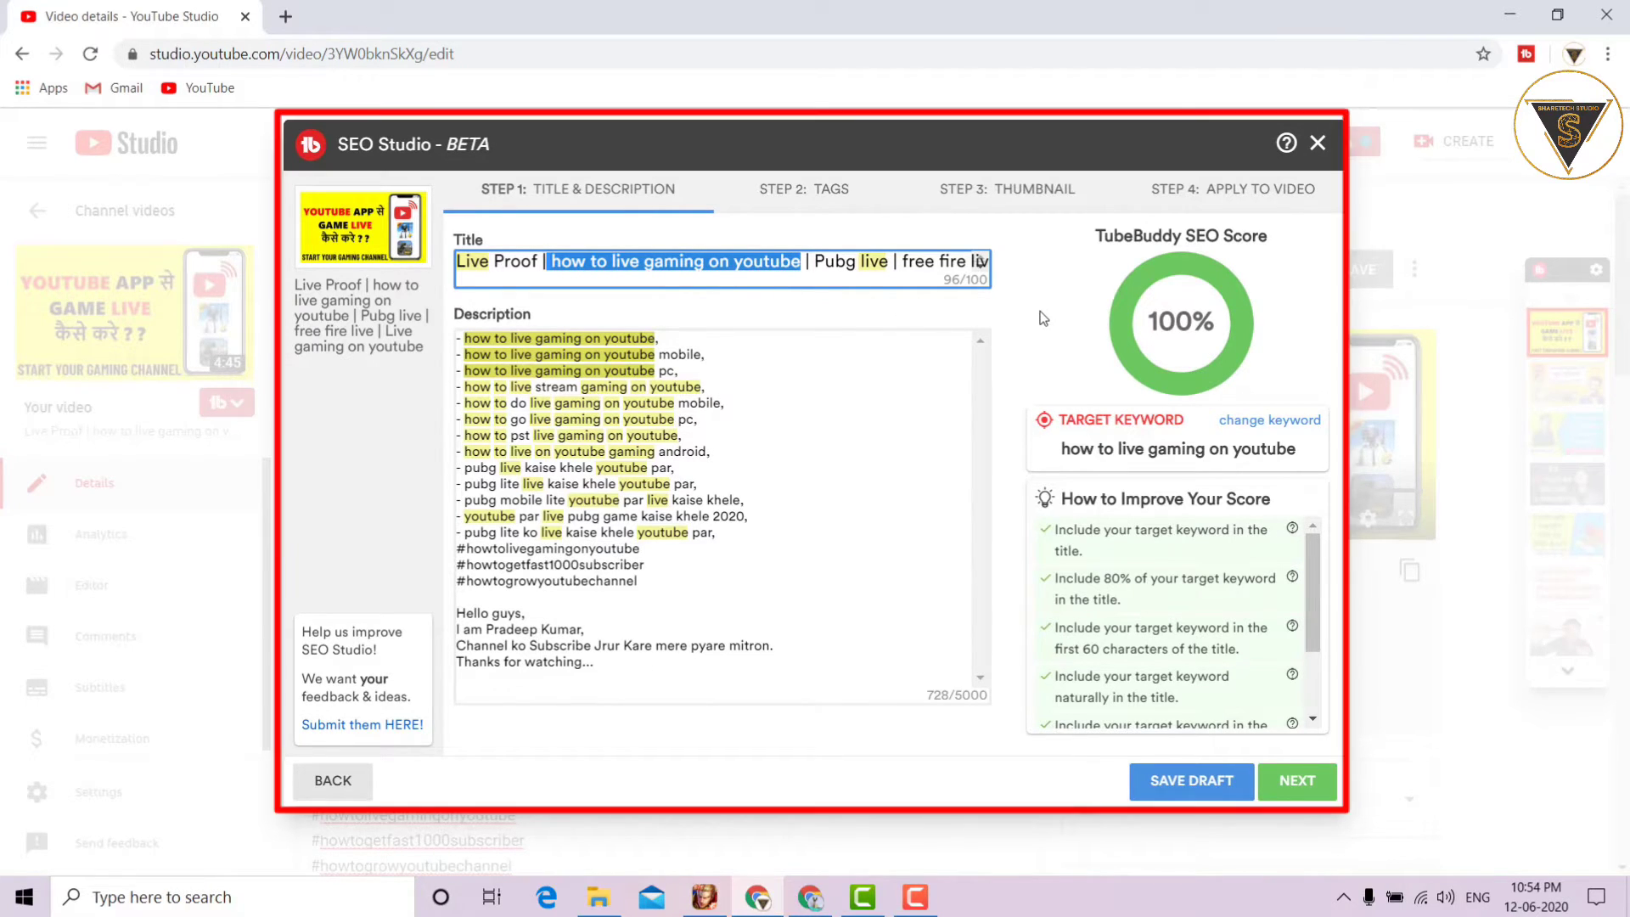
Step: Compare the keyword lines in the description with YouTube's search suggestions for "how to live gaming on youtube"
{"action": "left_click", "coordinate": [782, 317]}
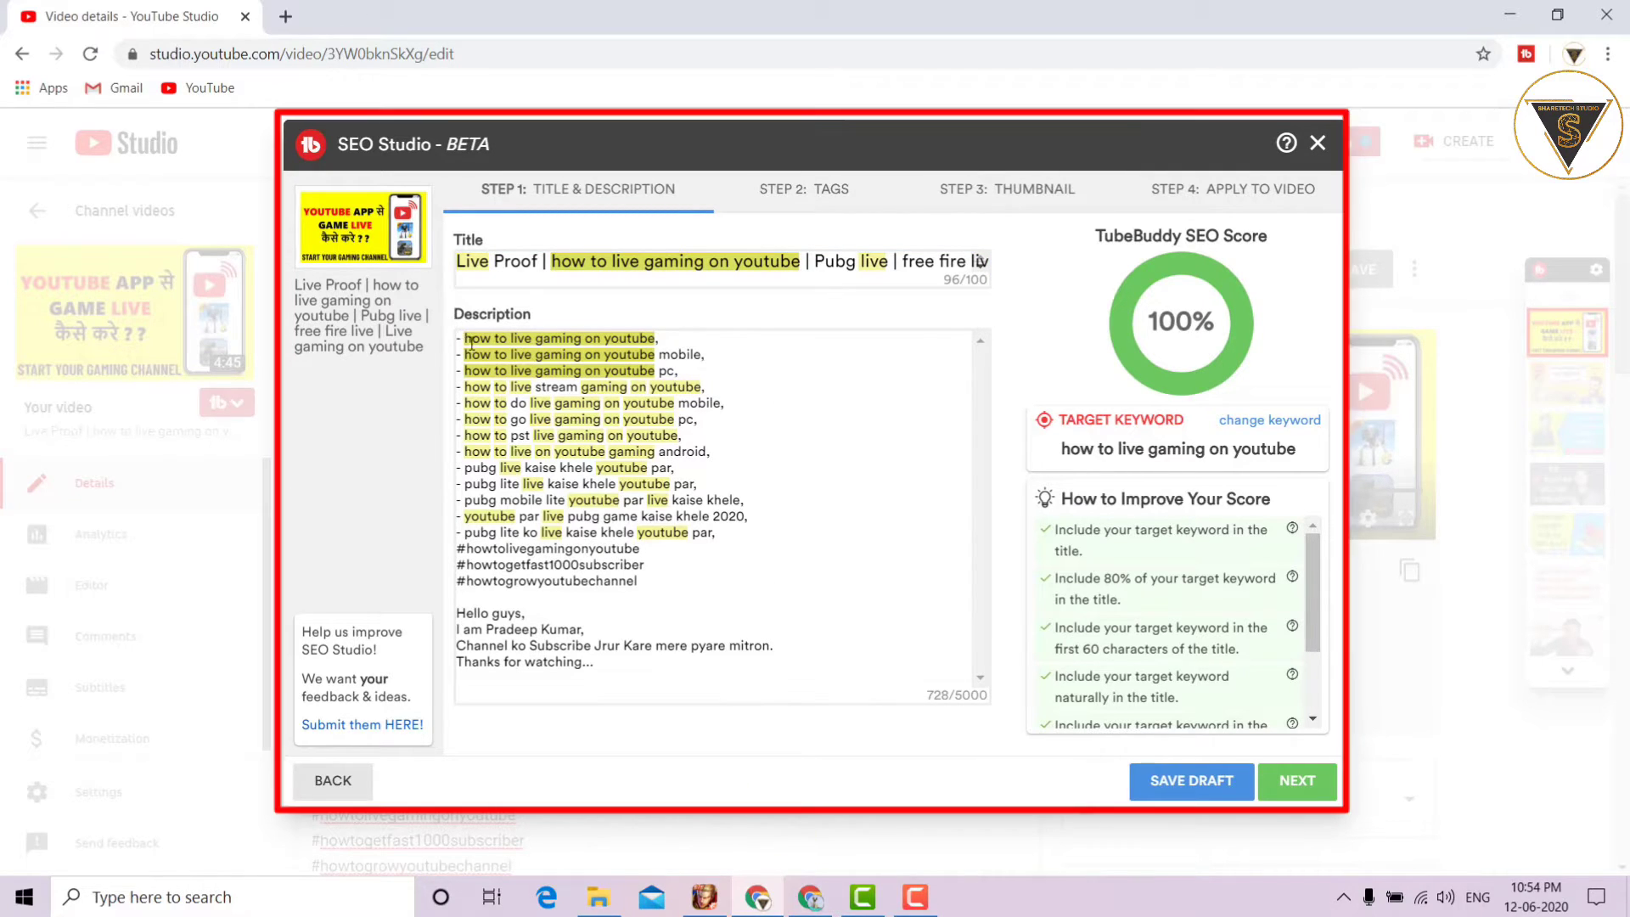
{"action": "left_click_drag", "start_coordinate": [458, 338], "coordinate": [724, 534]}
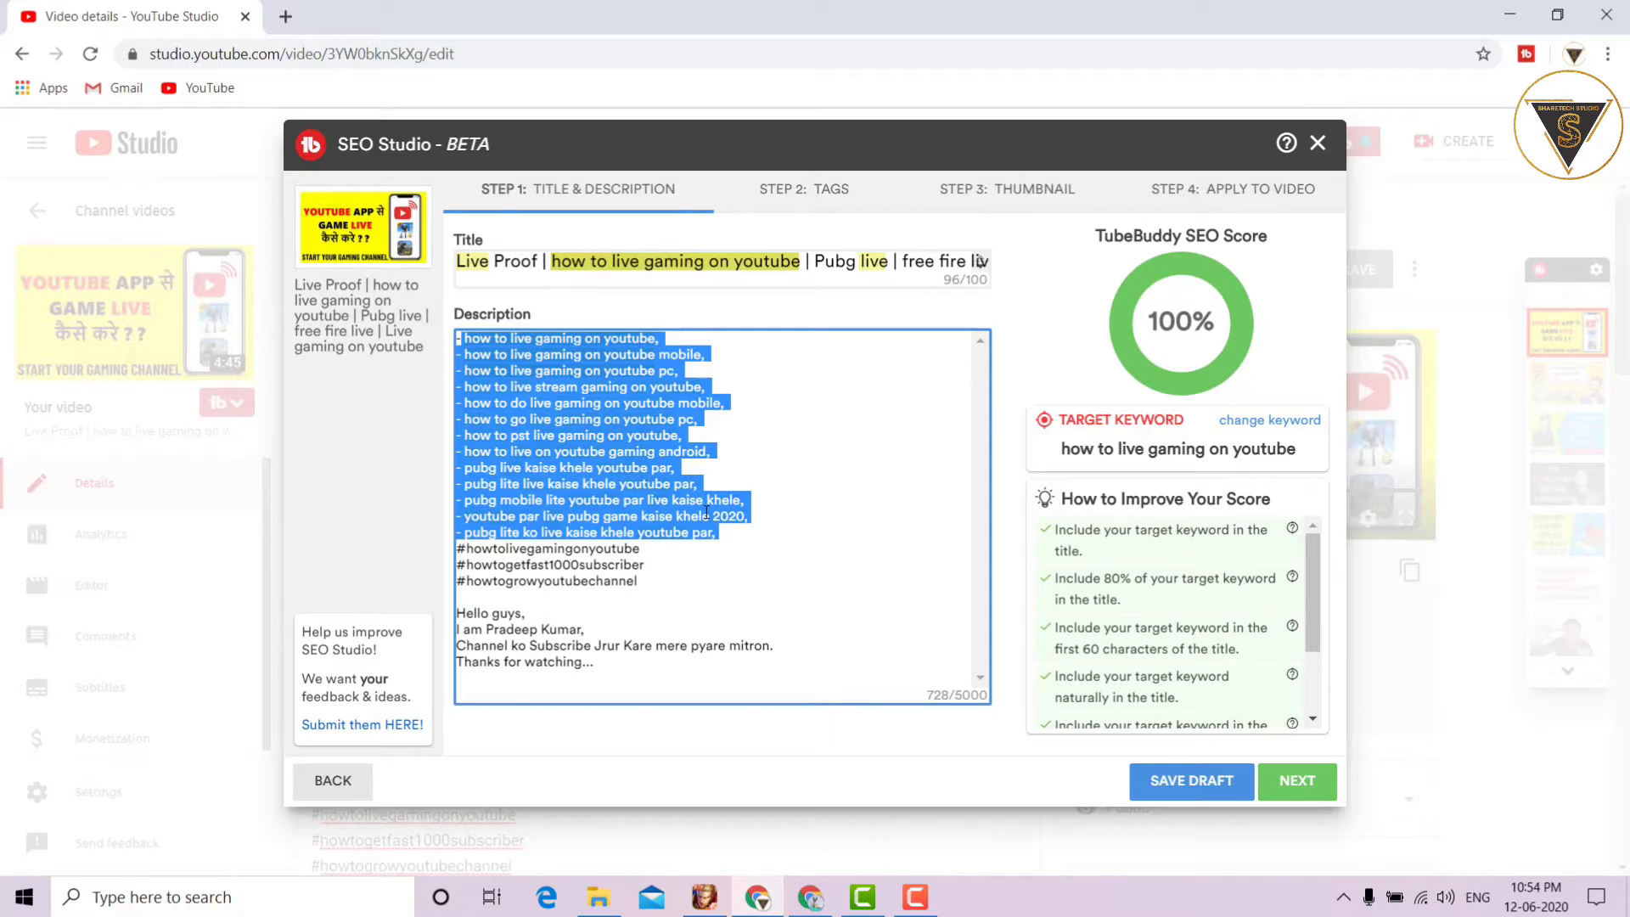
{"action": "left_click", "coordinate": [1002, 504]}
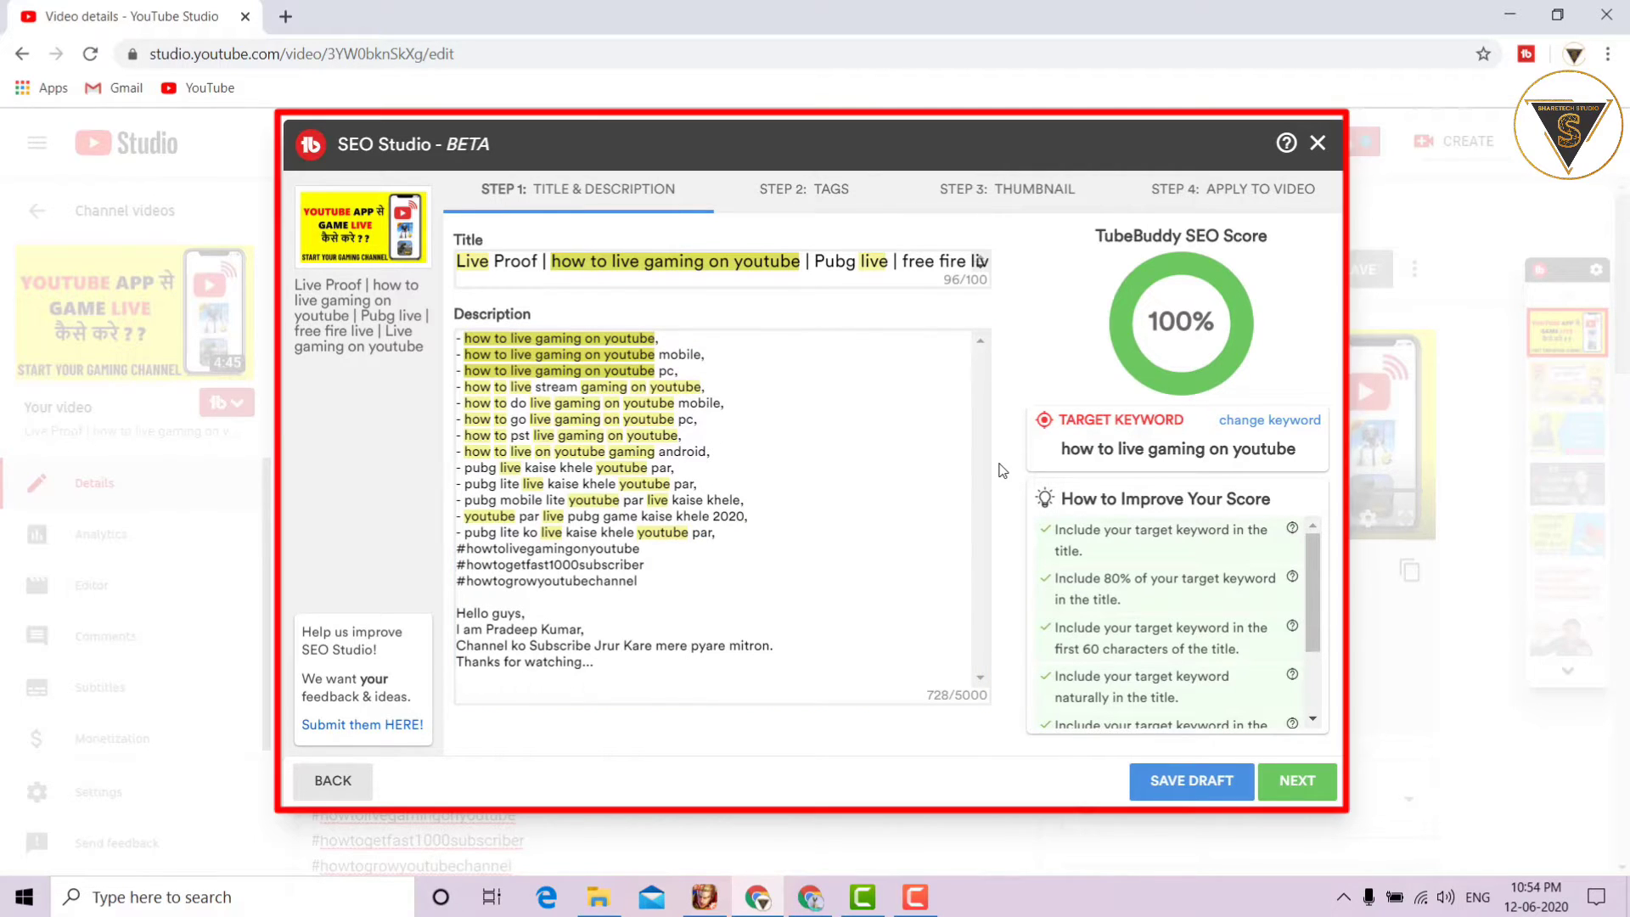
{"action": "left_click", "coordinate": [811, 895]}
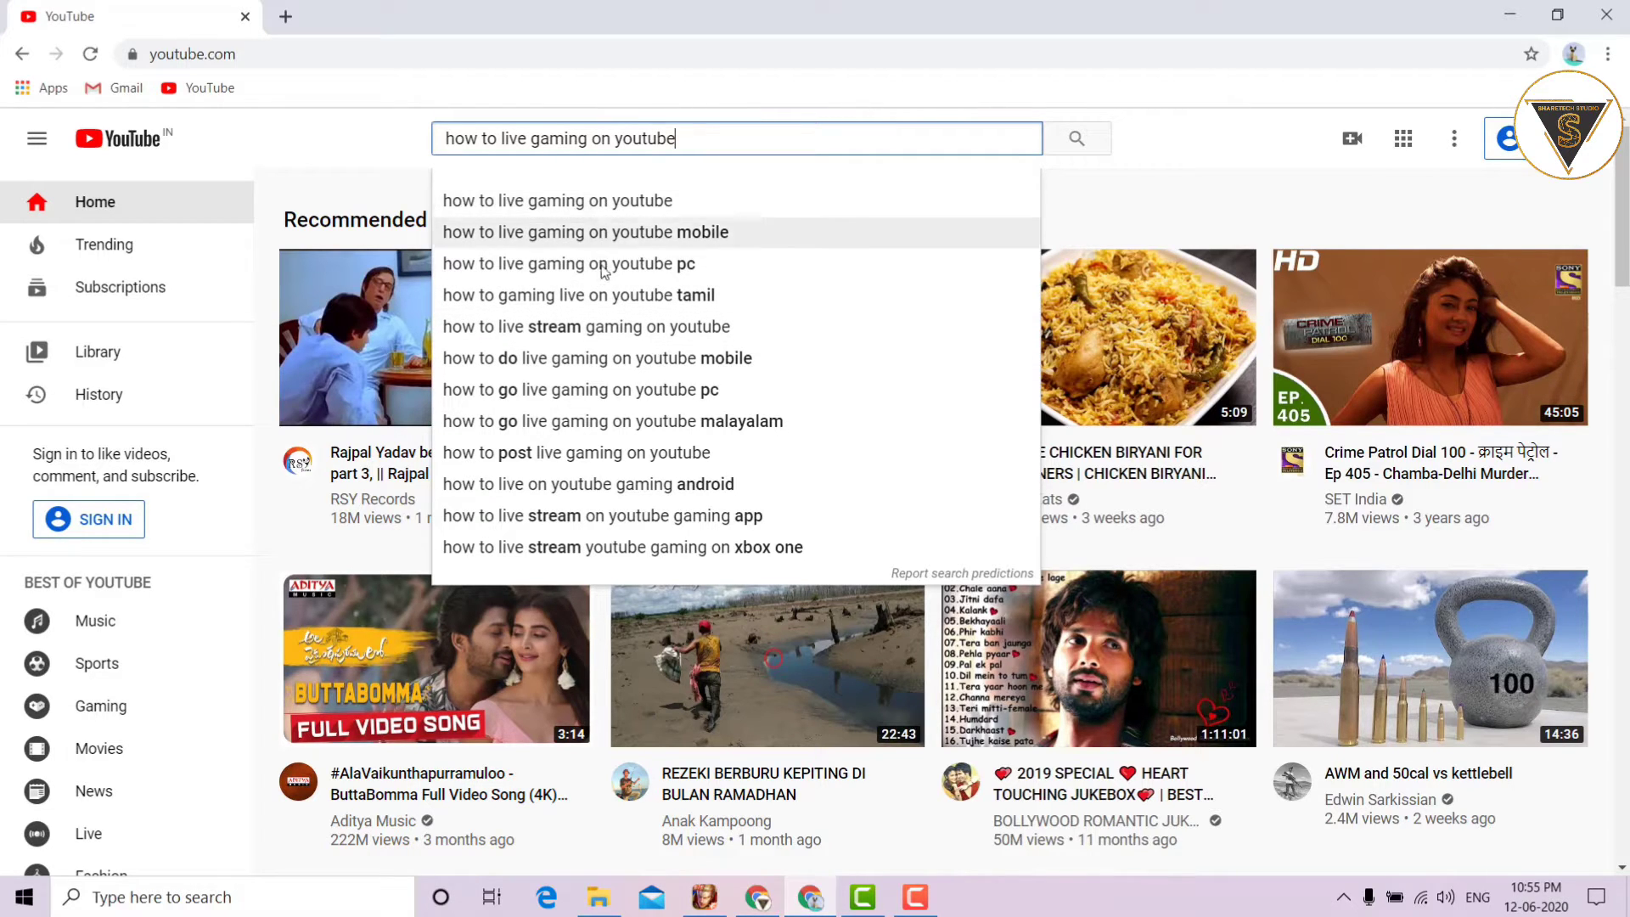
{"action": "left_click", "coordinate": [760, 900]}
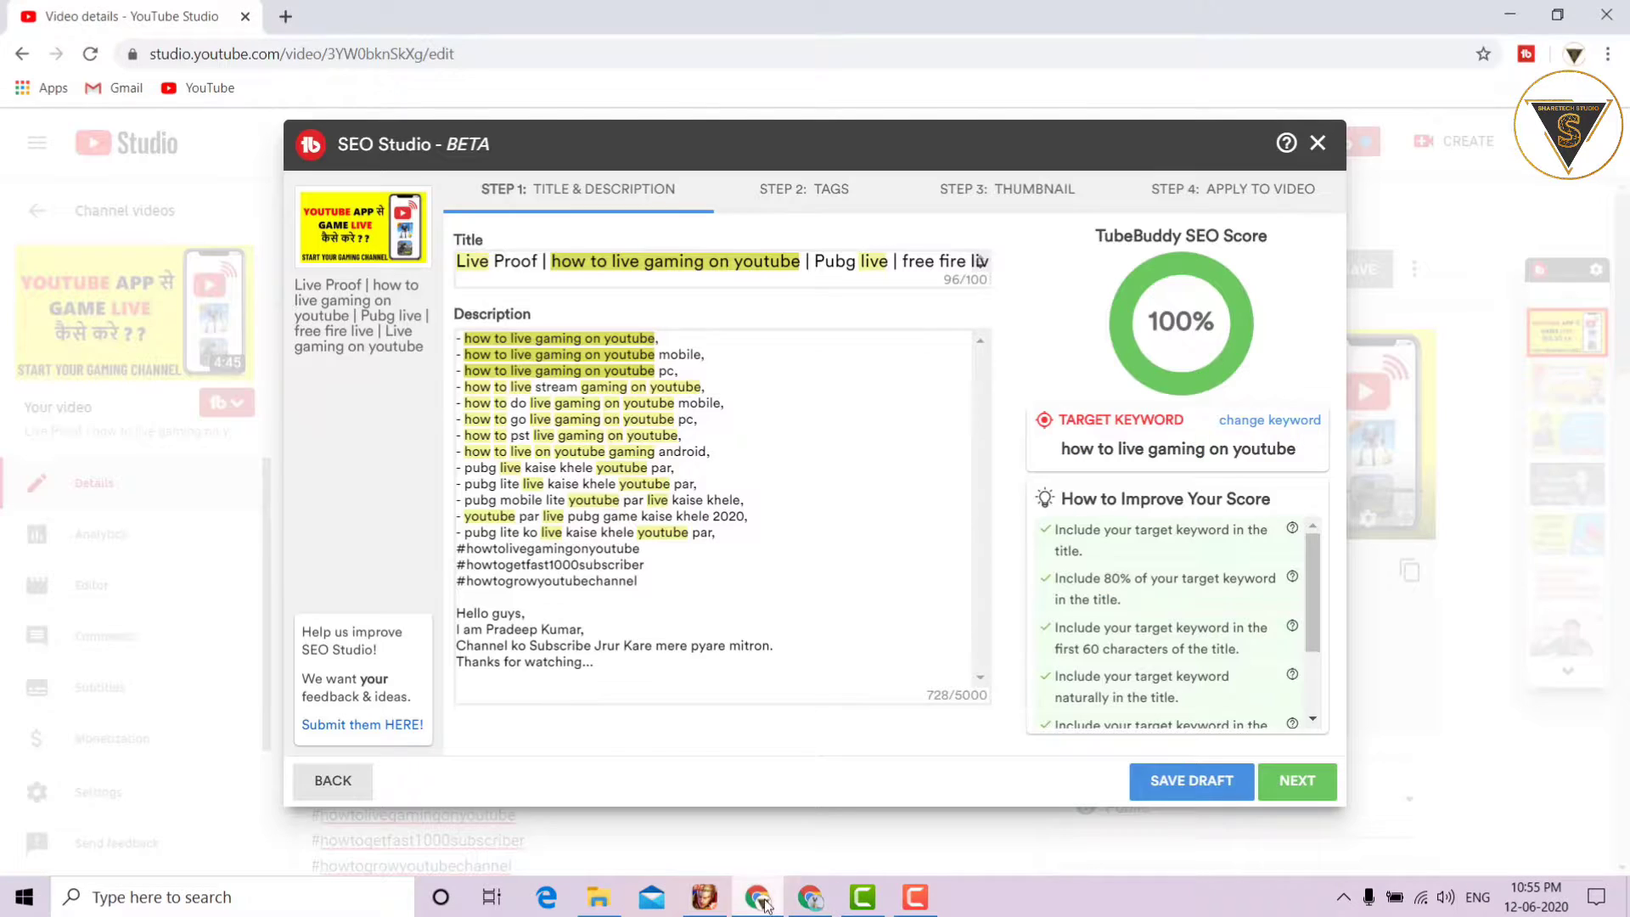
Step: Examine the description's structure by highlighting its keyword lines and the closing greeting paragraph
{"action": "left_click_drag", "start_coordinate": [467, 334], "coordinate": [725, 538]}
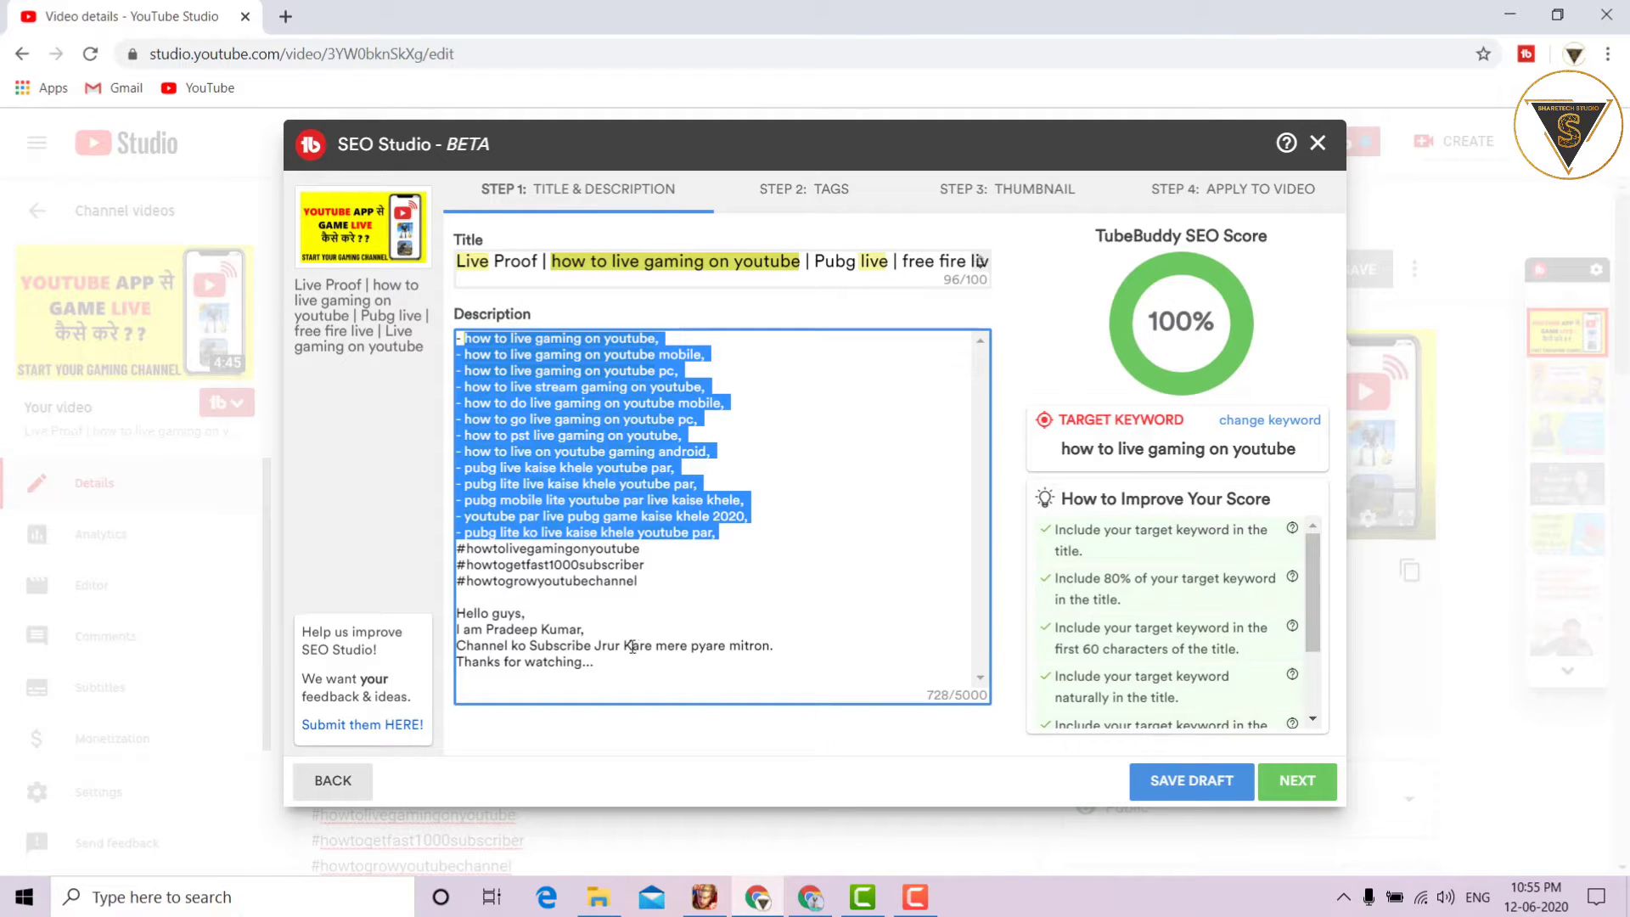
{"action": "left_click", "coordinate": [628, 683]}
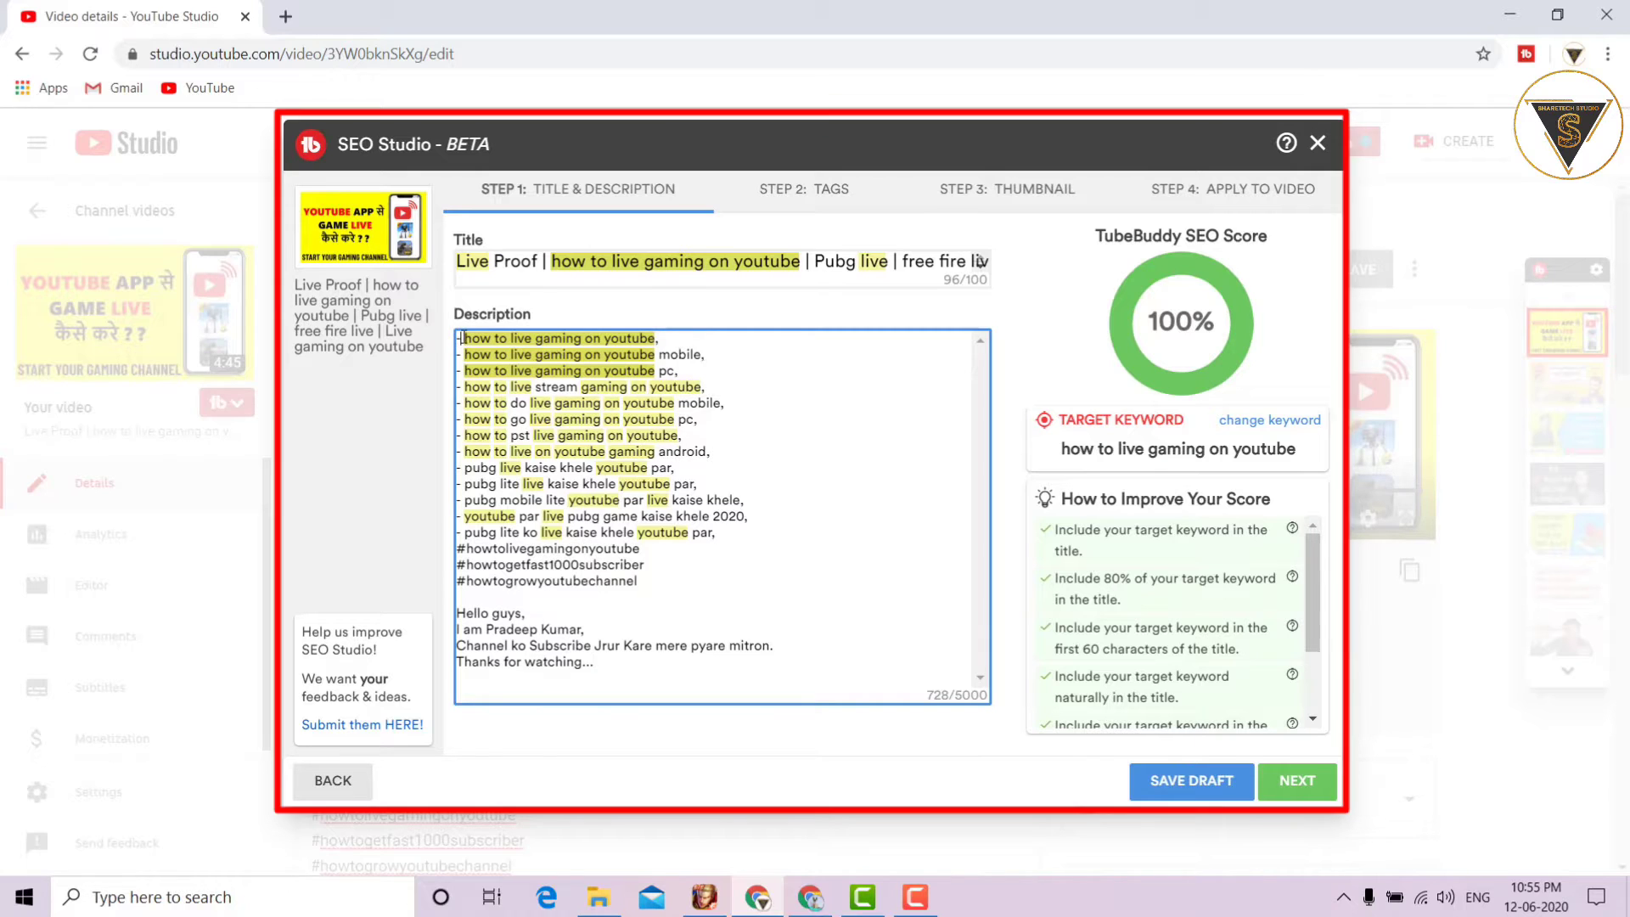
{"action": "left_click_drag", "start_coordinate": [460, 339], "coordinate": [747, 516]}
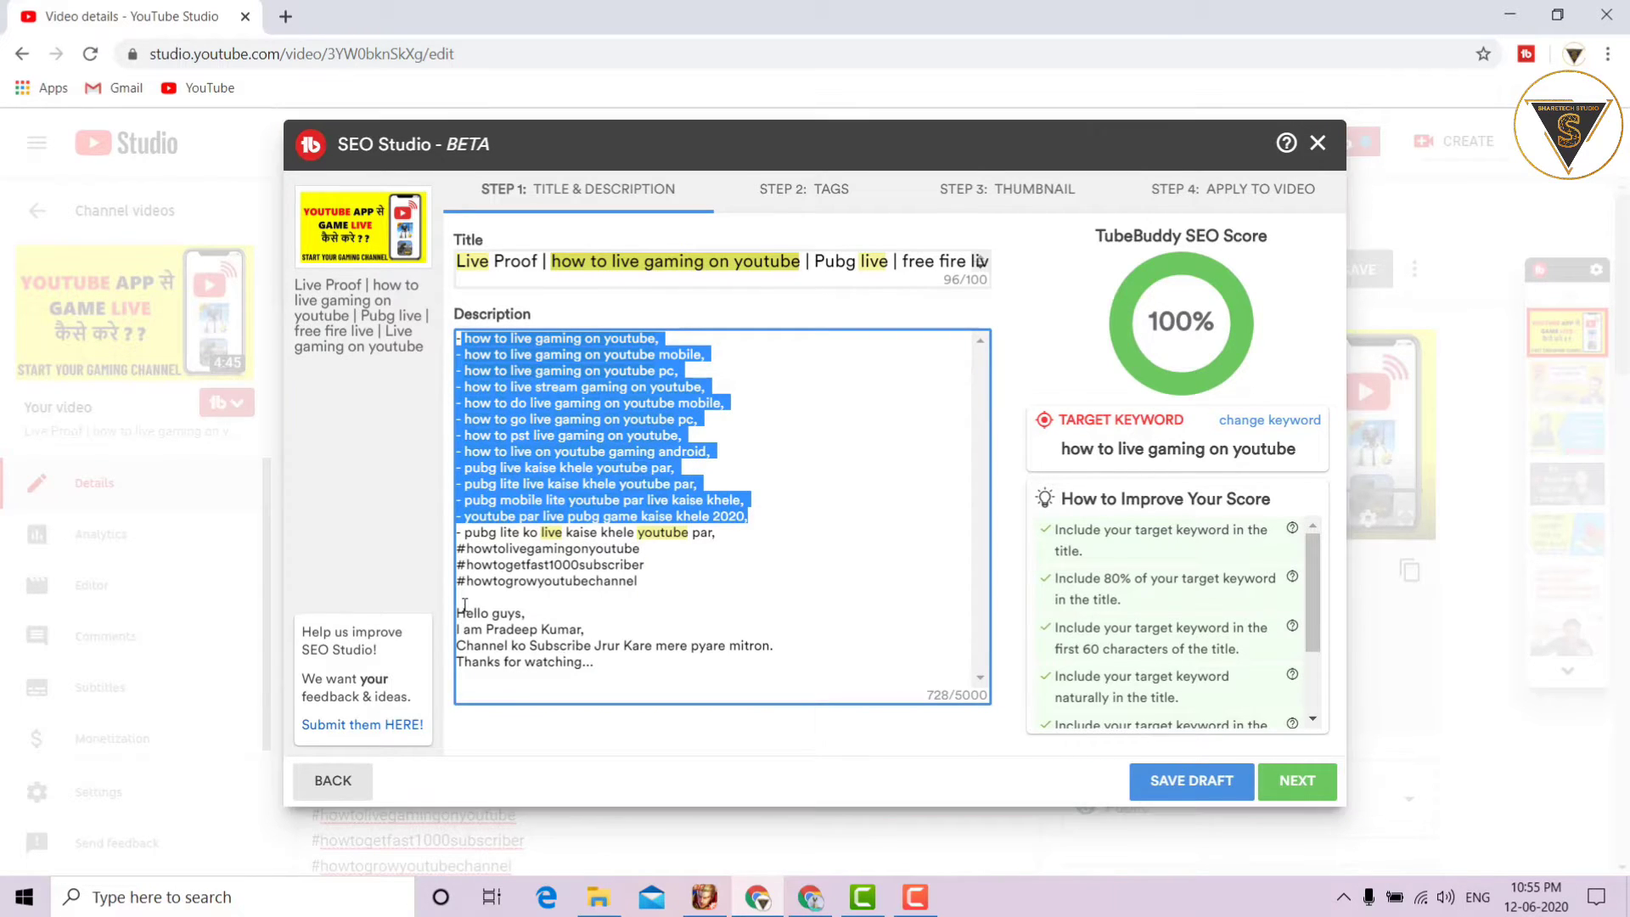
{"action": "left_click_drag", "start_coordinate": [457, 608], "coordinate": [599, 667]}
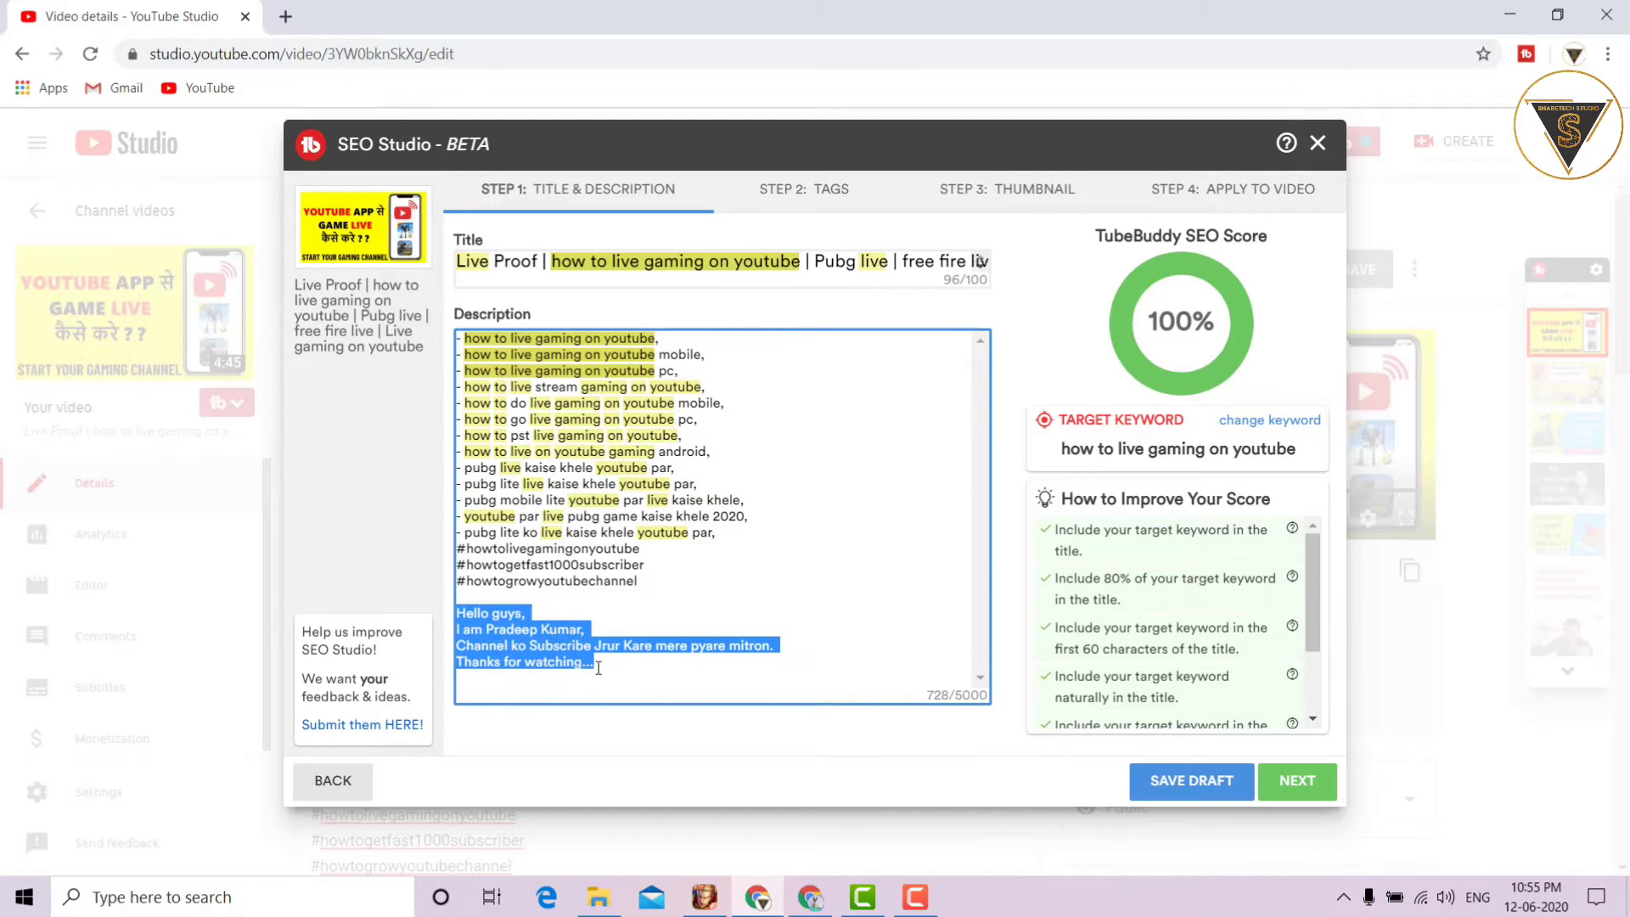
{"action": "left_click", "coordinate": [1016, 545]}
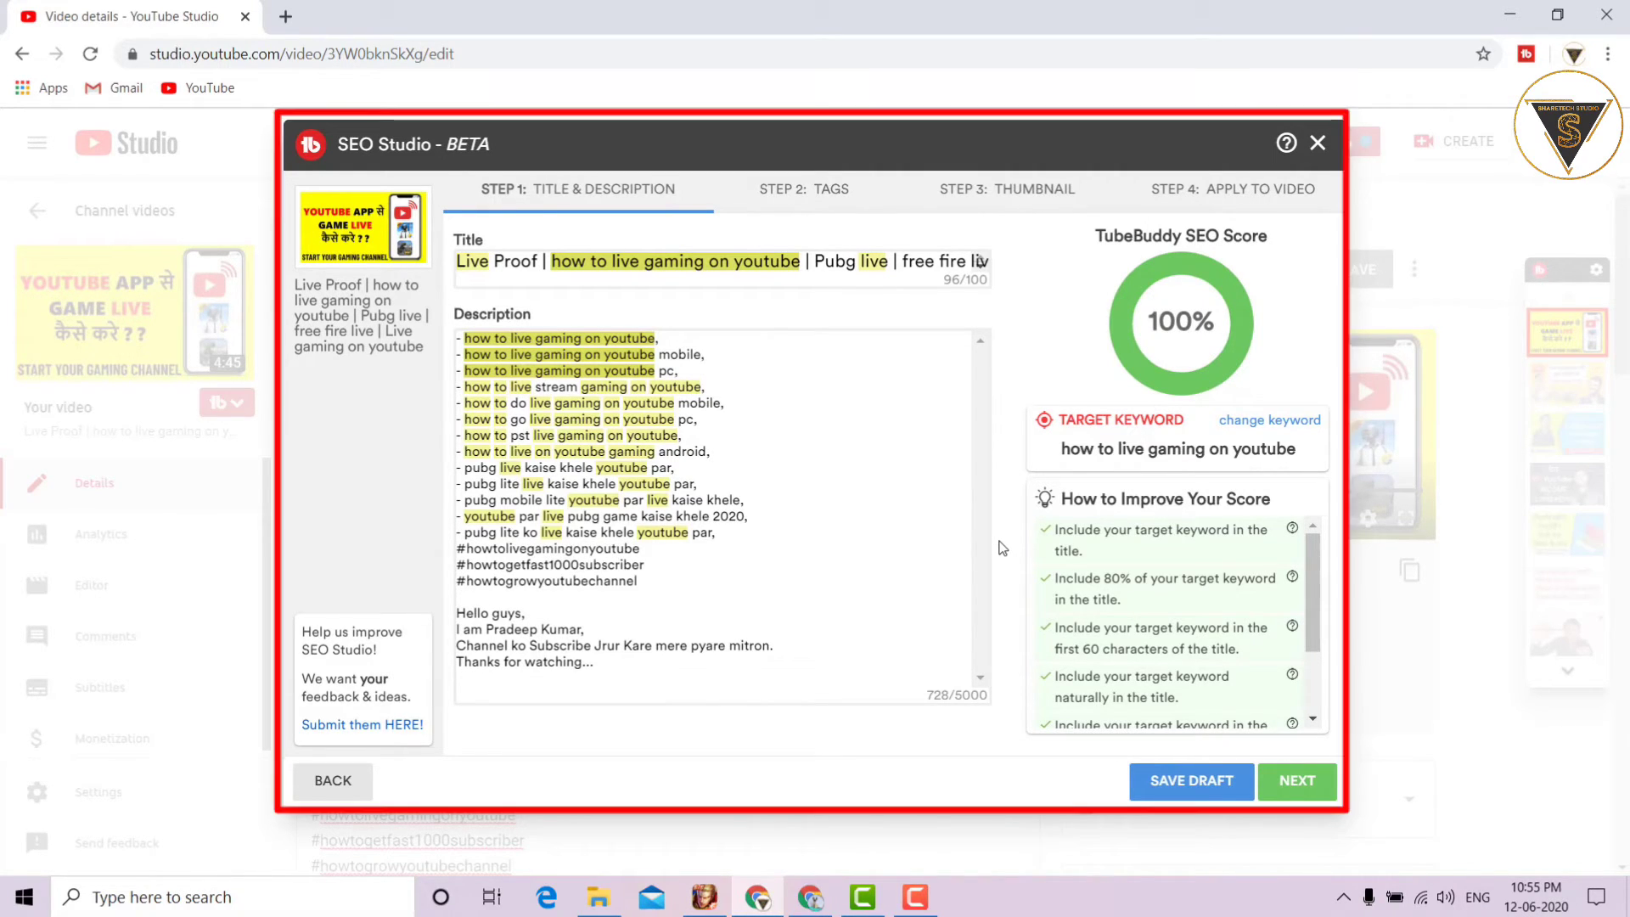
Step: Read through the score improvement checklist for the title and description
{"action": "mouse_move", "coordinate": [1311, 572]}
{"action": "left_mouse_down"}
{"action": "mouse_move", "coordinate": [1331, 667]}
{"action": "mouse_move", "coordinate": [1329, 557]}
{"action": "left_mouse_up"}
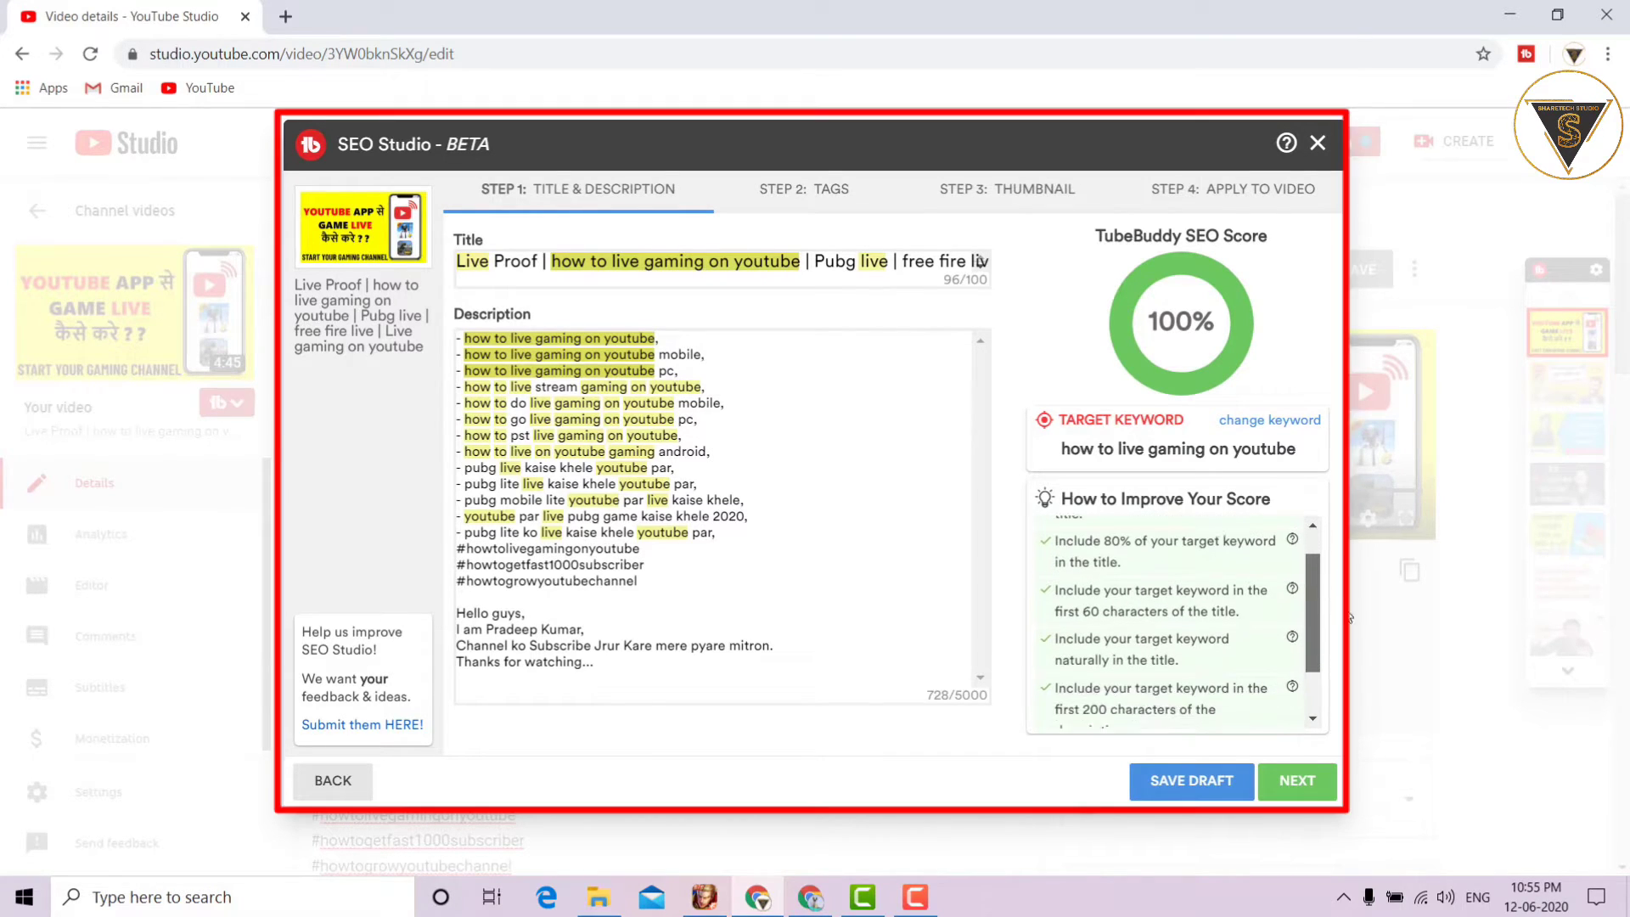
{"action": "left_click_drag", "start_coordinate": [1043, 528], "coordinate": [1303, 593]}
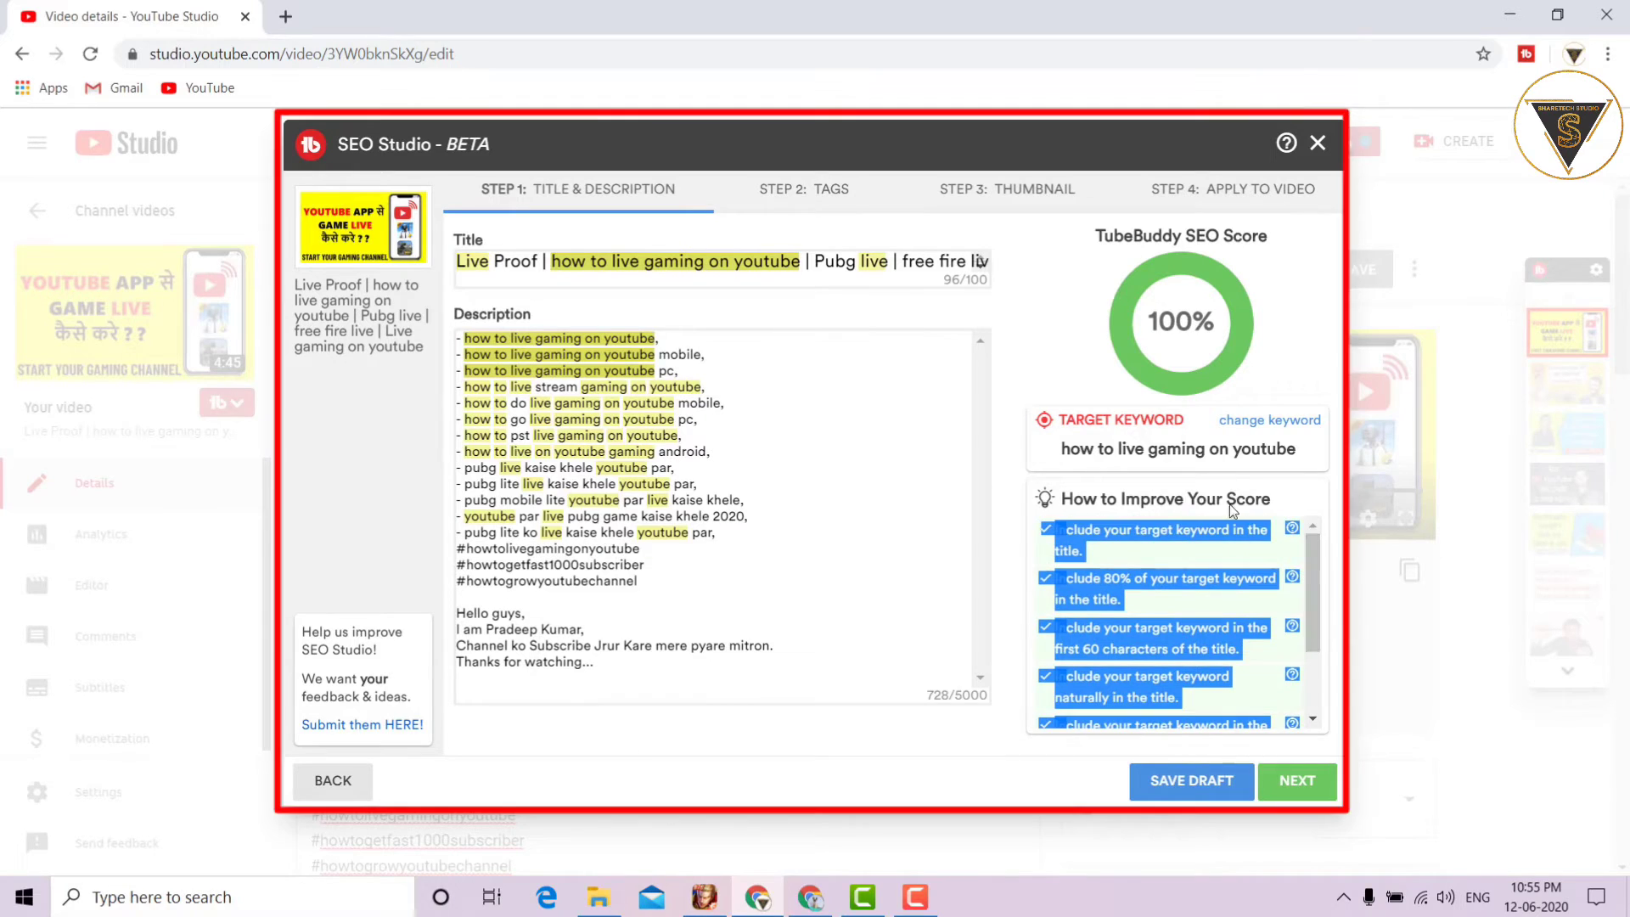
{"action": "left_click", "coordinate": [1092, 352]}
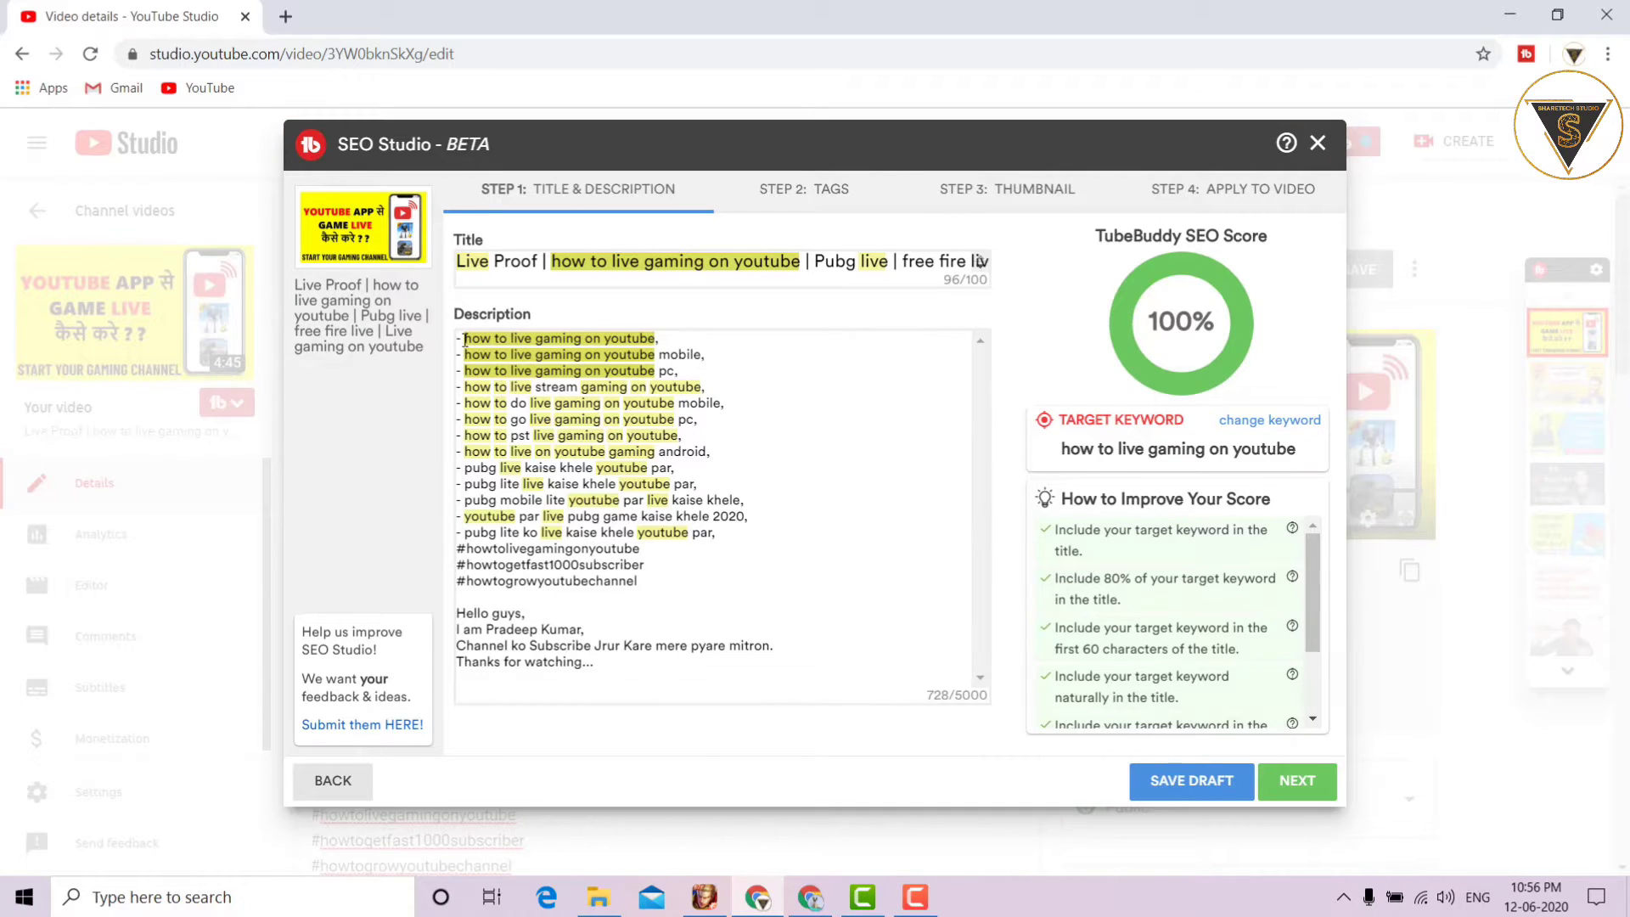
Step: Re-examine the block of keyword lines at the start of the description, including the first hashtags below it
{"action": "left_click_drag", "start_coordinate": [463, 338], "coordinate": [718, 541]}
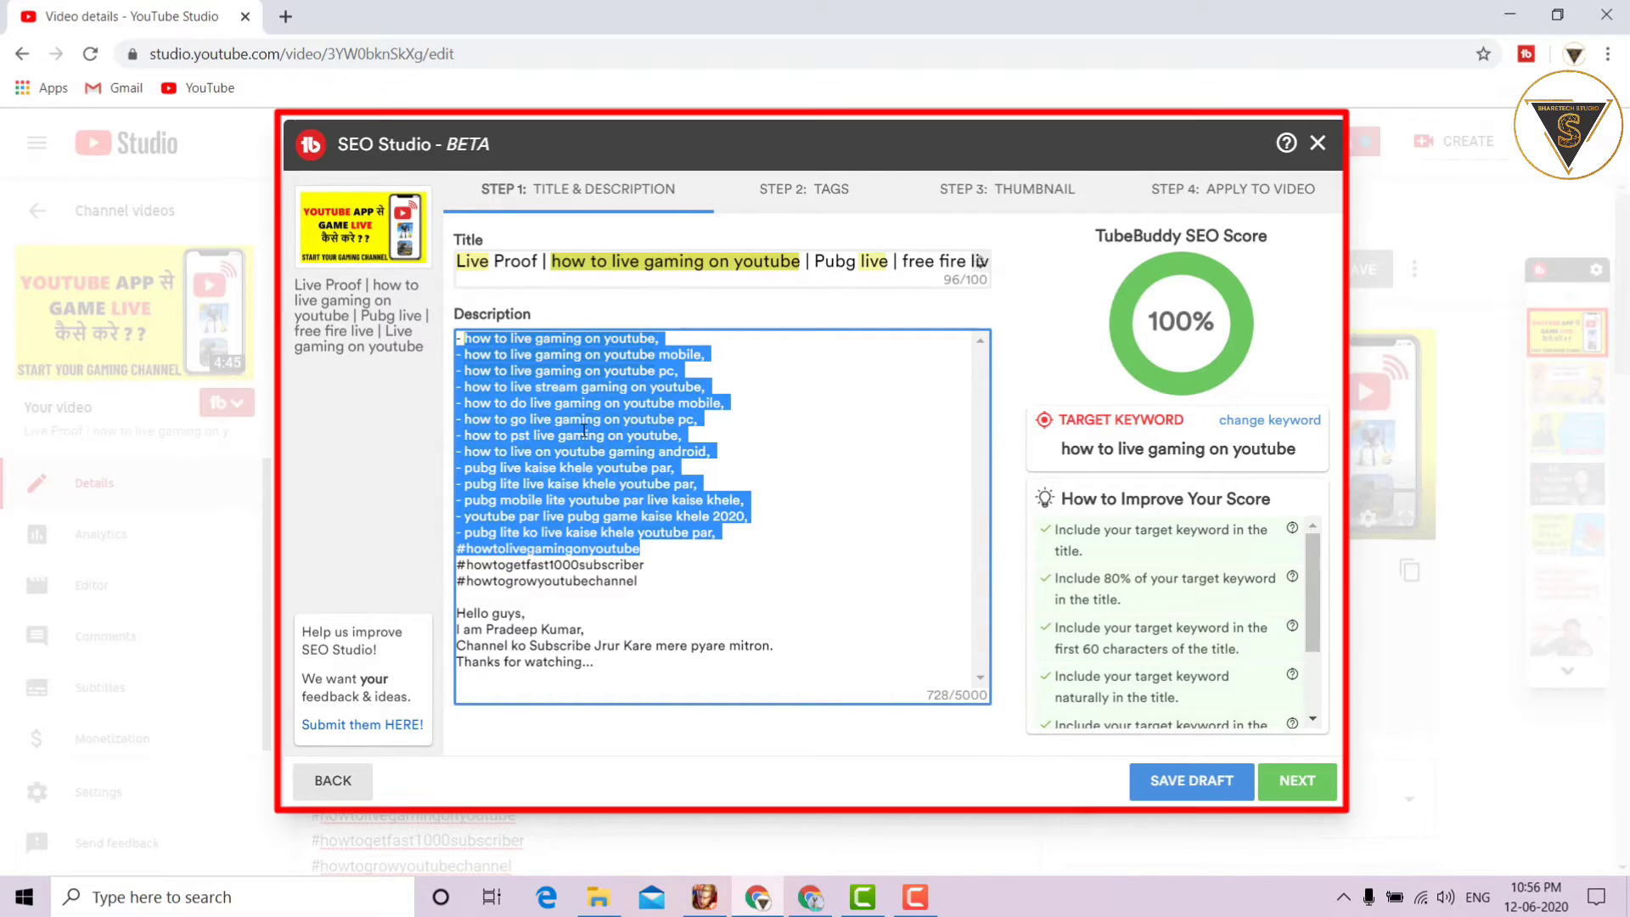
{"action": "left_click", "coordinate": [478, 359]}
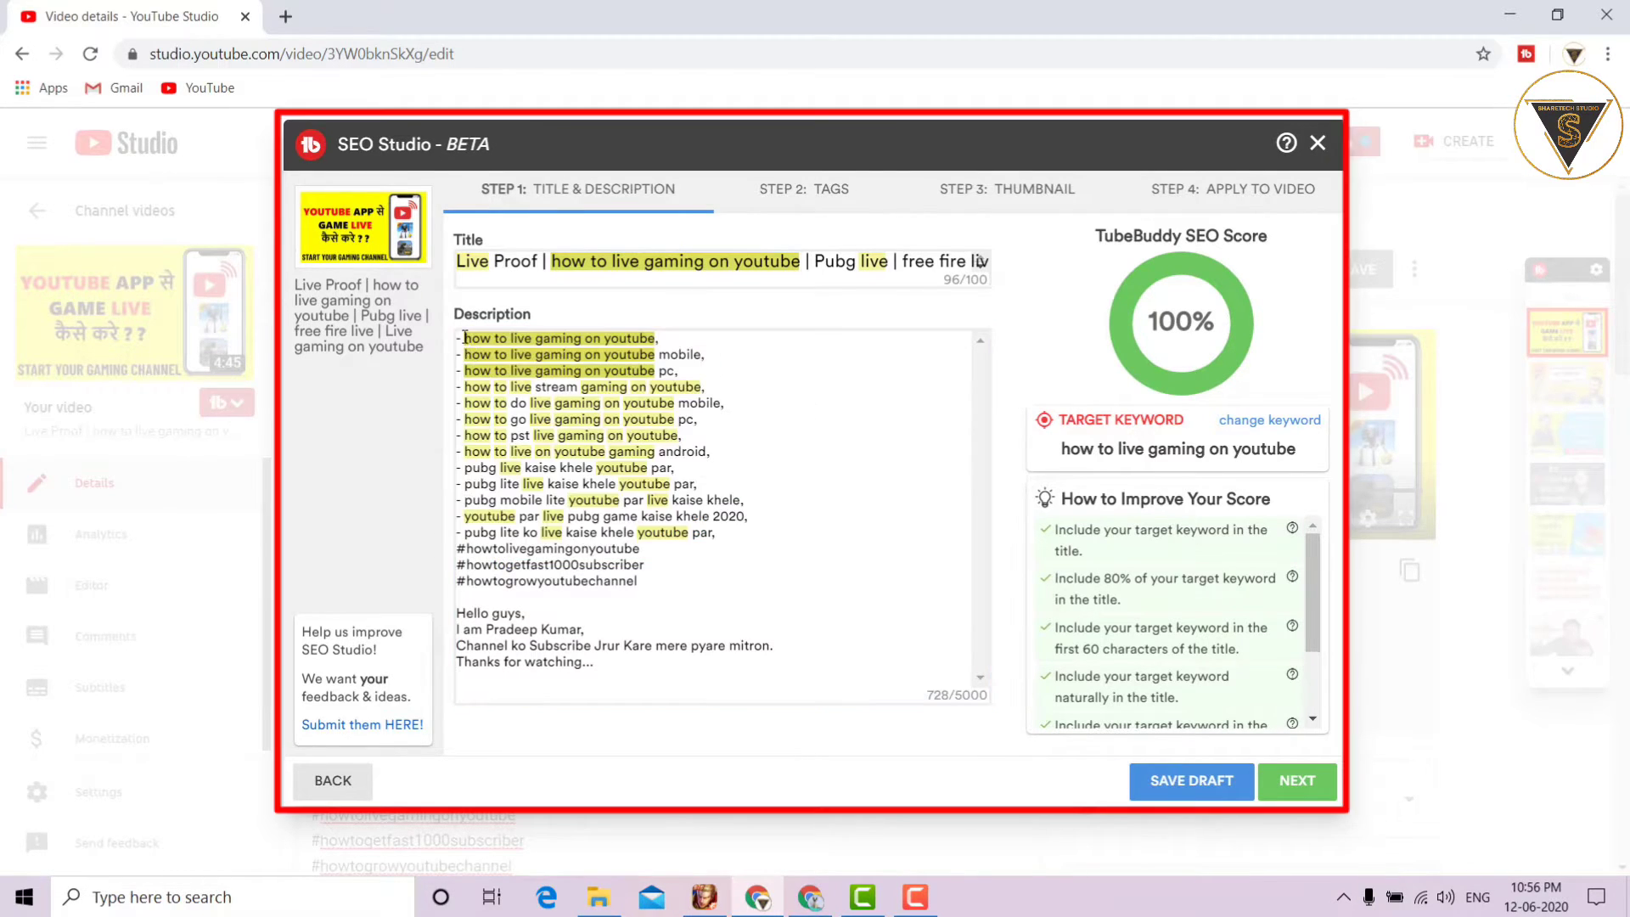
{"action": "left_click", "coordinate": [466, 337]}
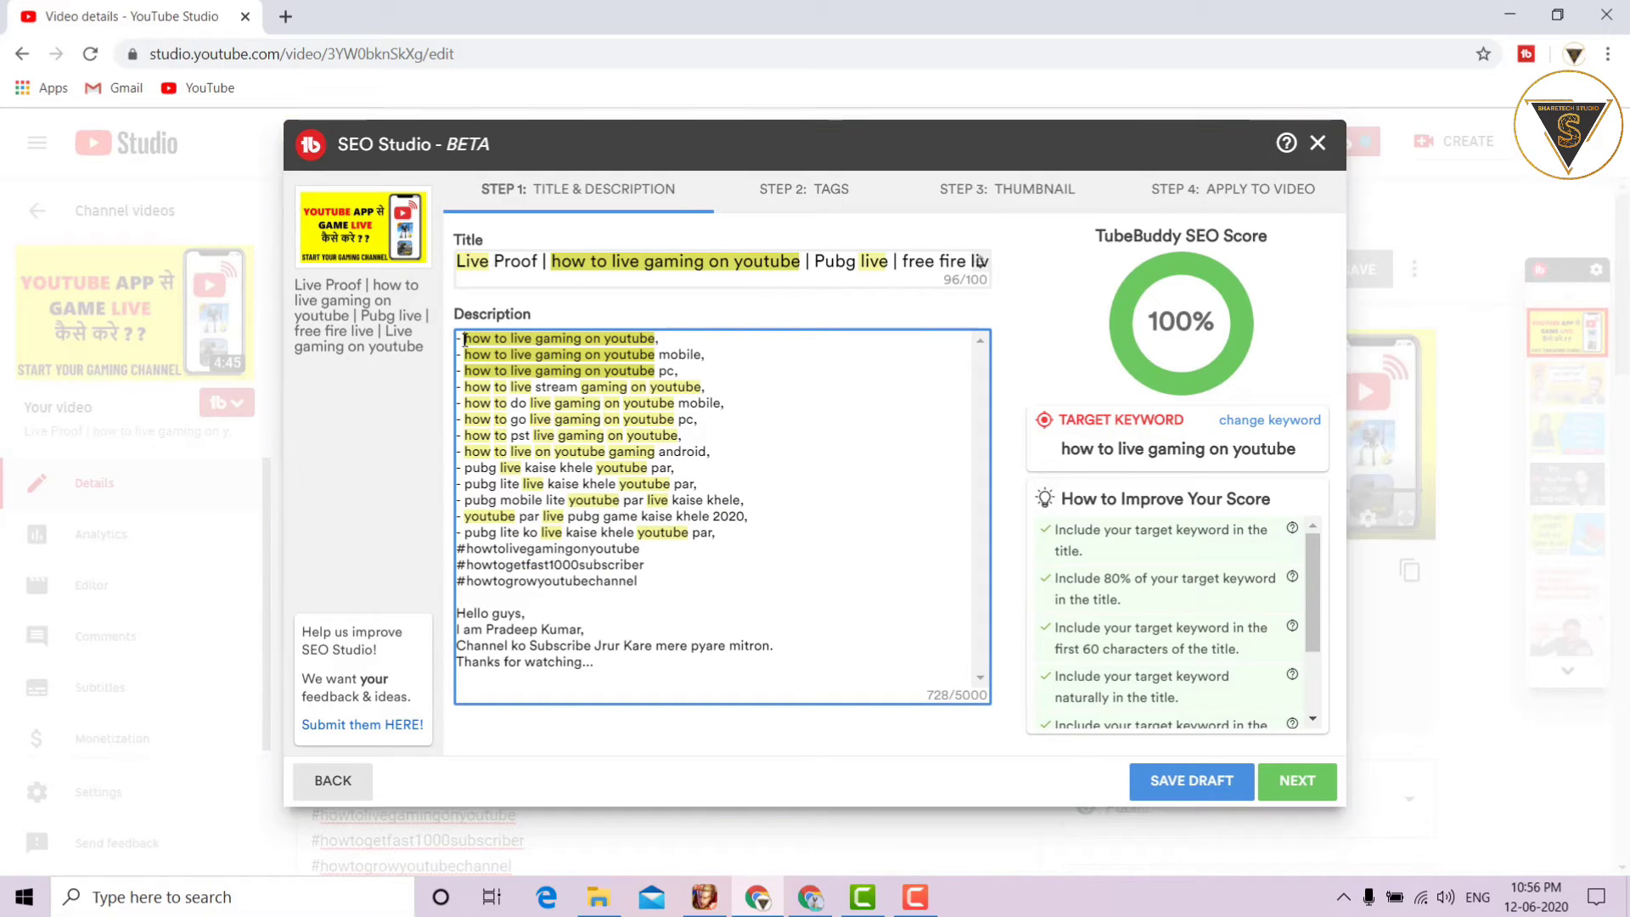
{"action": "left_click_drag", "start_coordinate": [465, 339], "coordinate": [661, 560]}
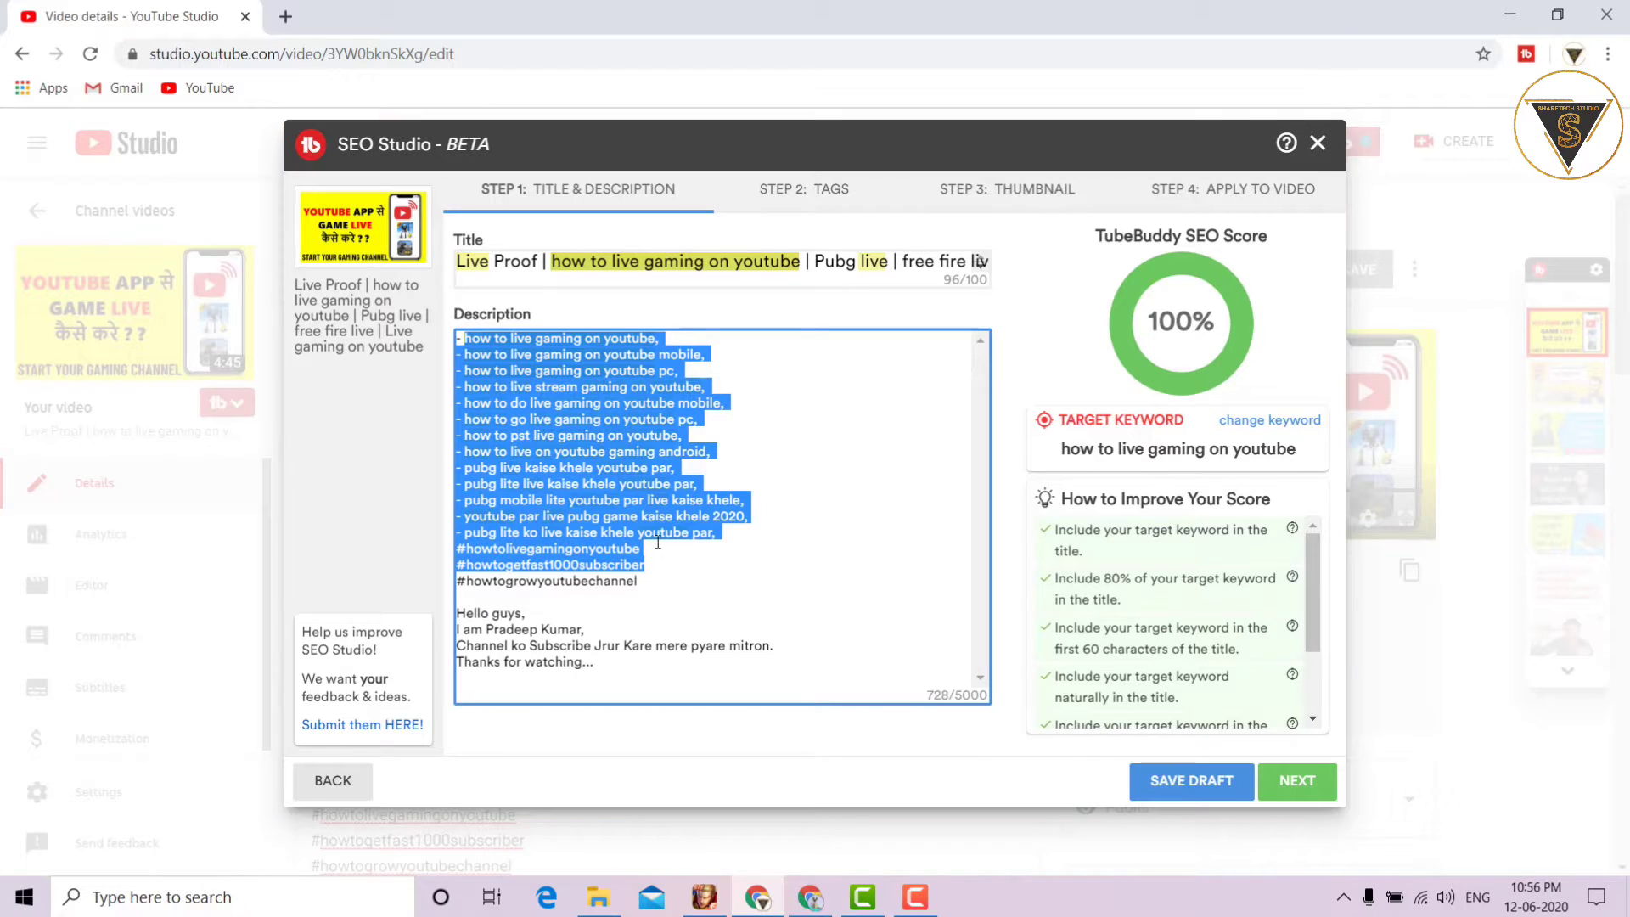
{"action": "left_click", "coordinate": [1021, 504]}
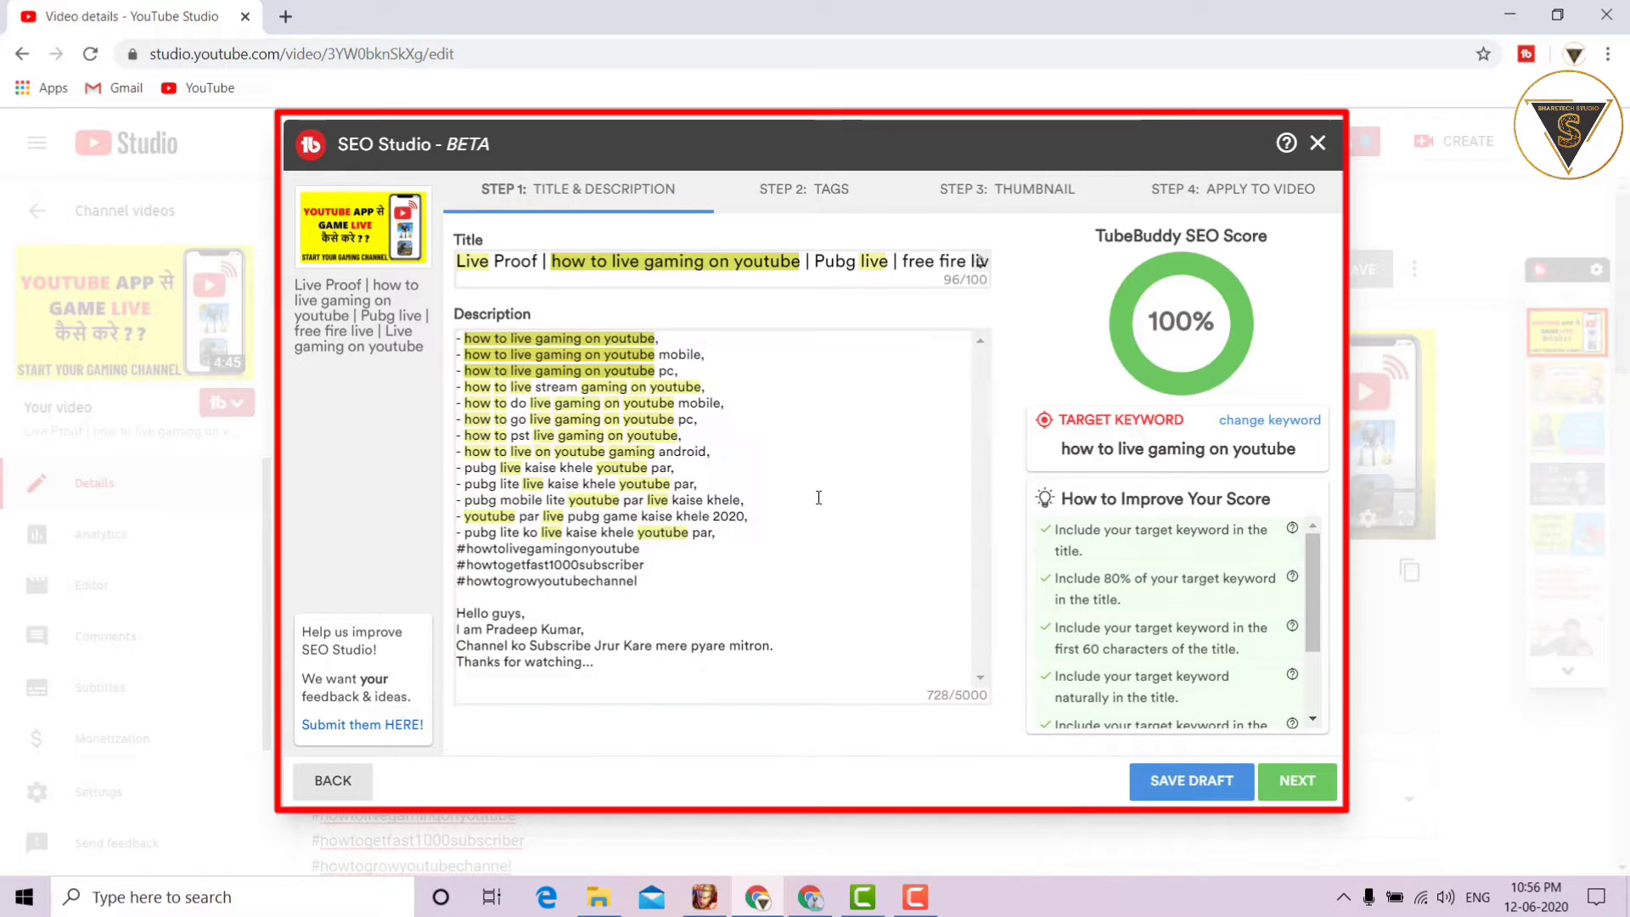
{"action": "left_click_drag", "start_coordinate": [465, 337], "coordinate": [724, 531]}
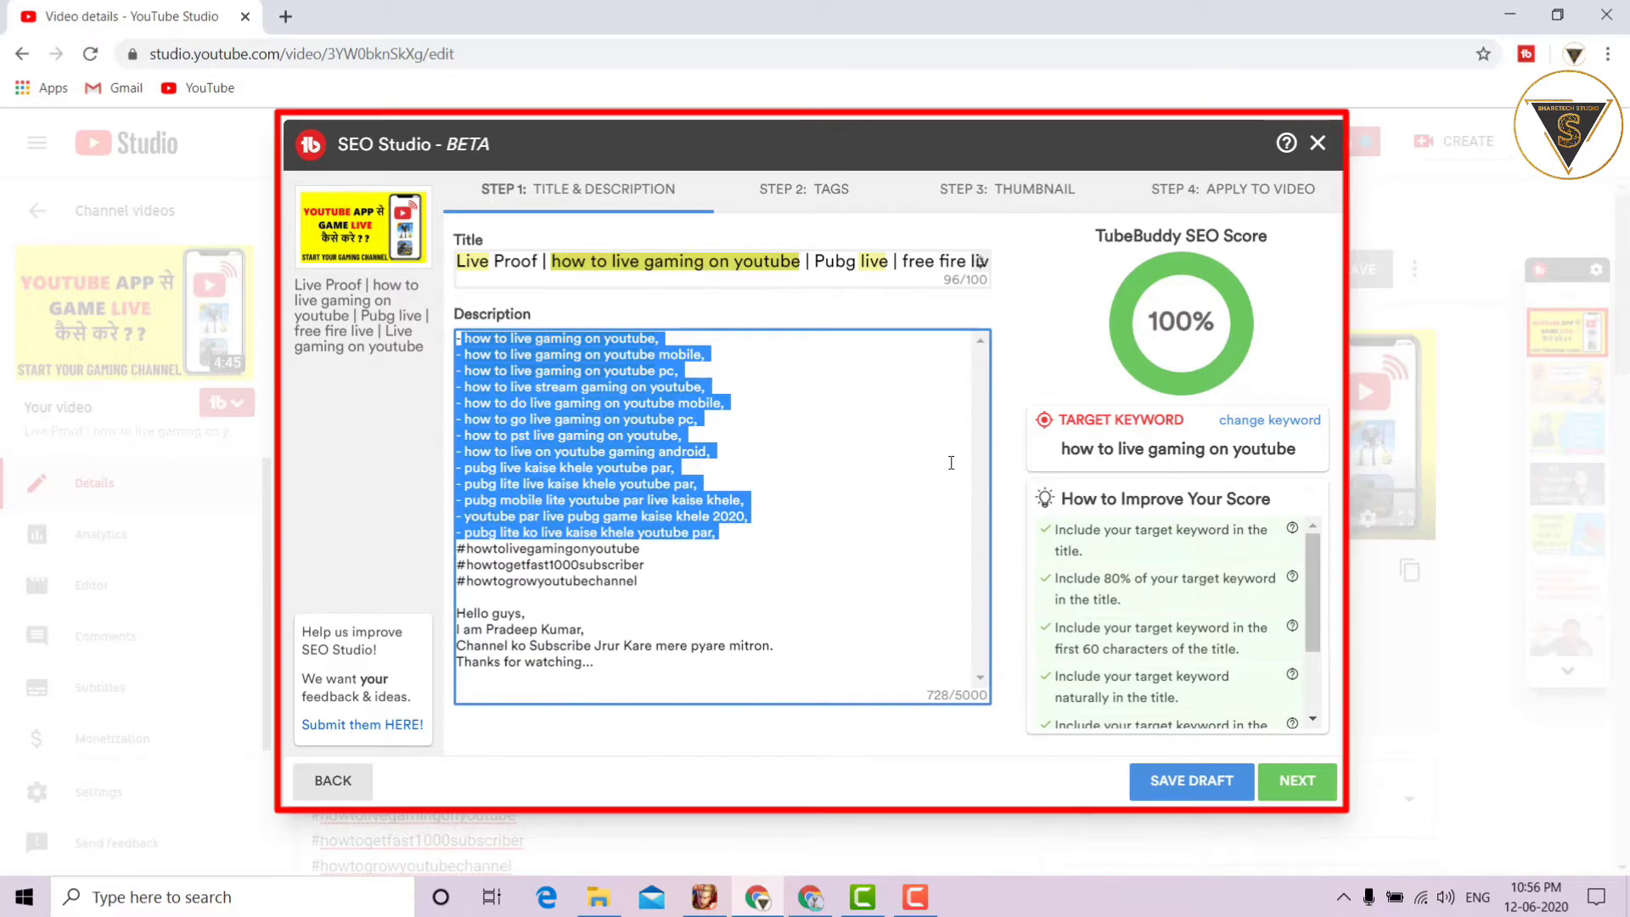
{"action": "left_click", "coordinate": [1028, 496]}
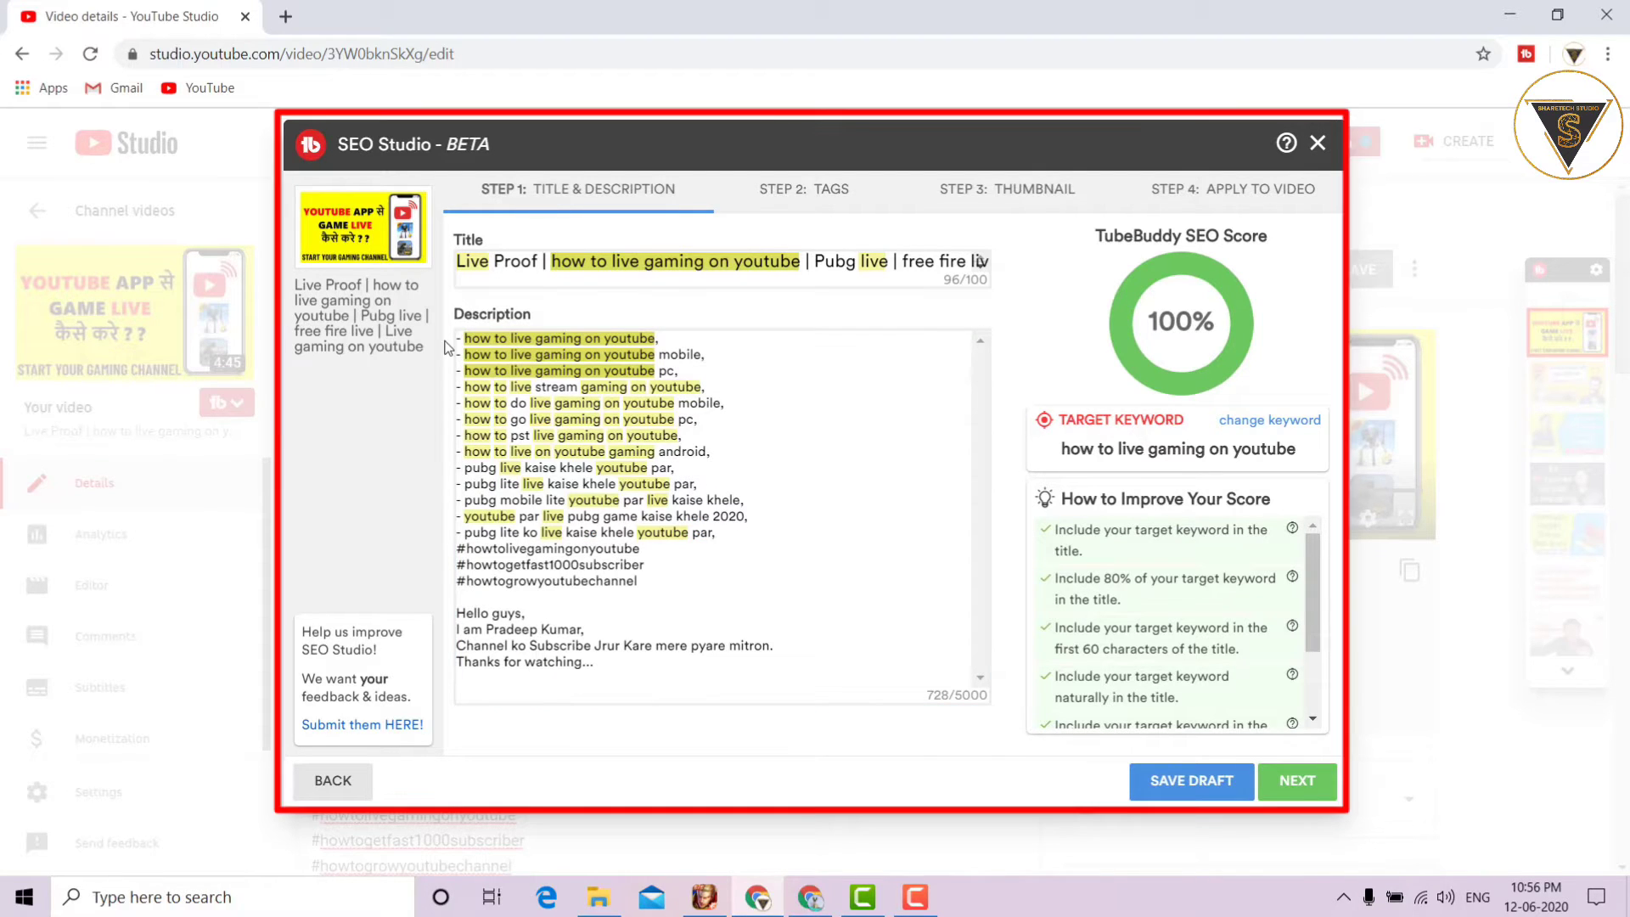
{"action": "left_click_drag", "start_coordinate": [466, 338], "coordinate": [665, 567]}
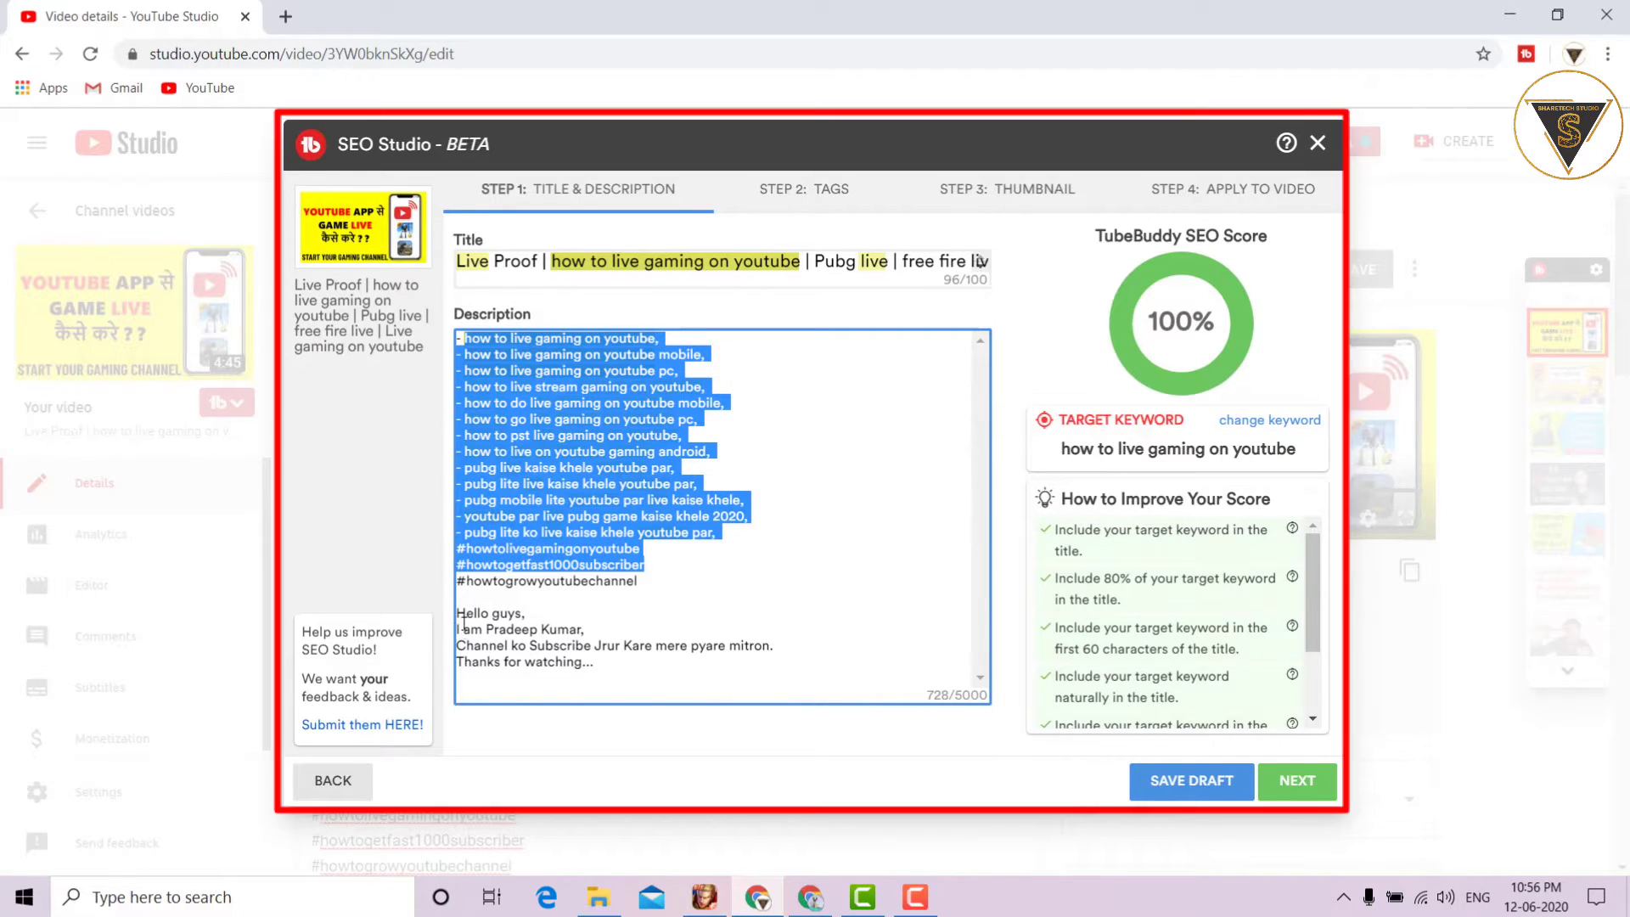
{"action": "left_click", "coordinate": [584, 638]}
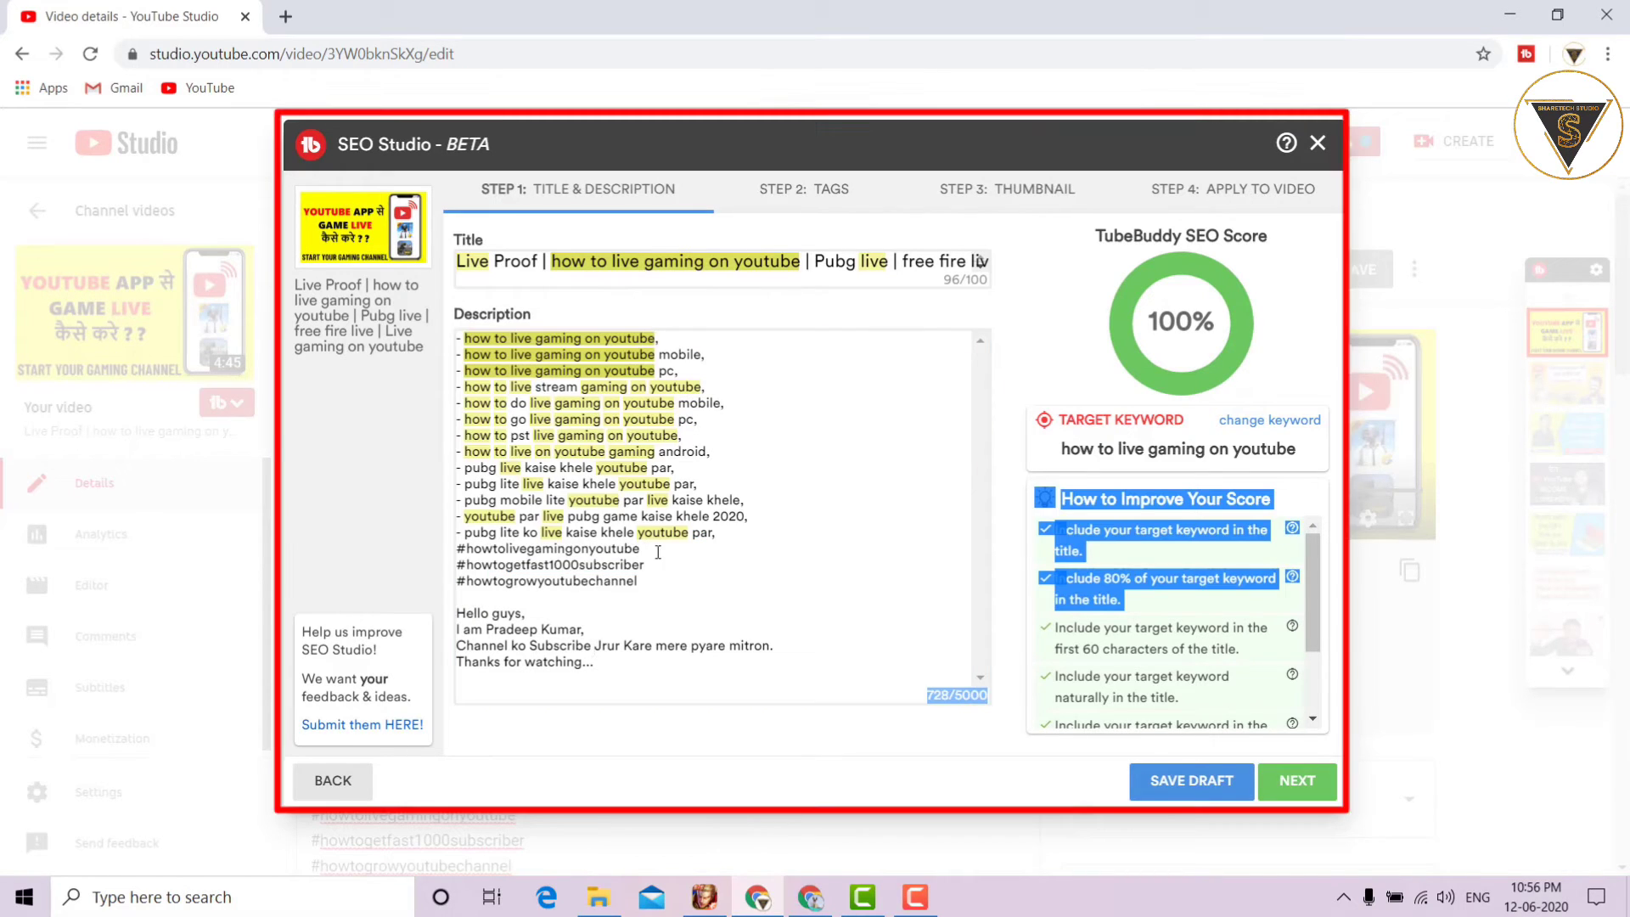
Step: Highlight the hashtags #howtolivegamingonyoutube, #howtogetfast1000subscriber and #howtogrowyoutubechannel in the description
{"action": "left_click_drag", "start_coordinate": [645, 550], "coordinate": [544, 583]}
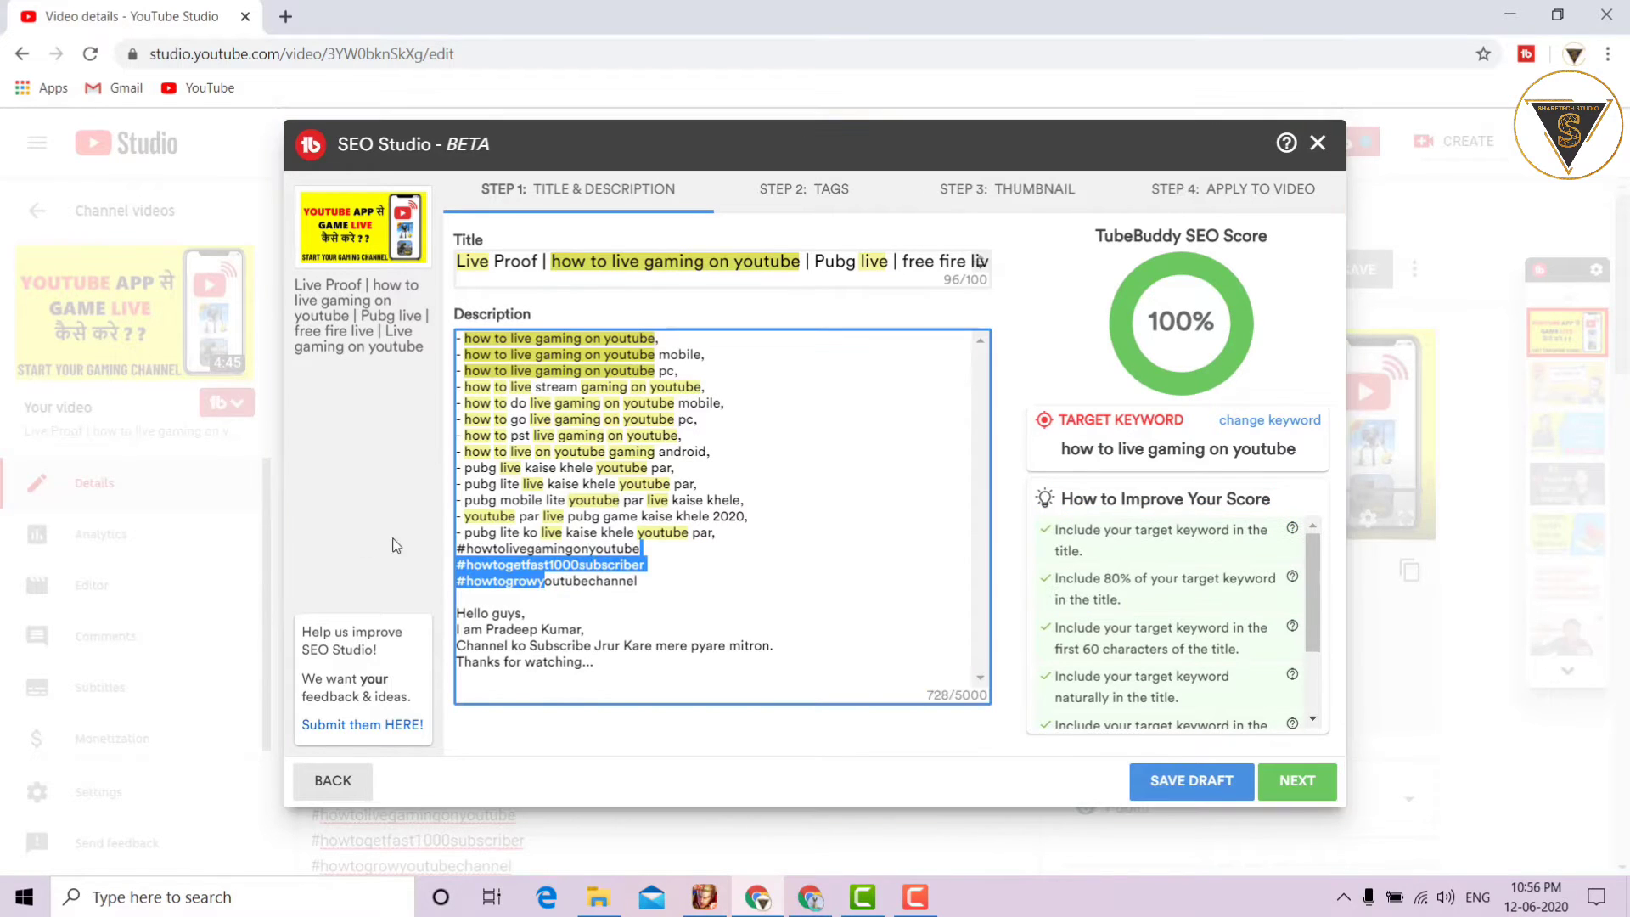
{"action": "left_click", "coordinate": [463, 549]}
{"action": "left_click_drag", "start_coordinate": [463, 549], "coordinate": [651, 586]}
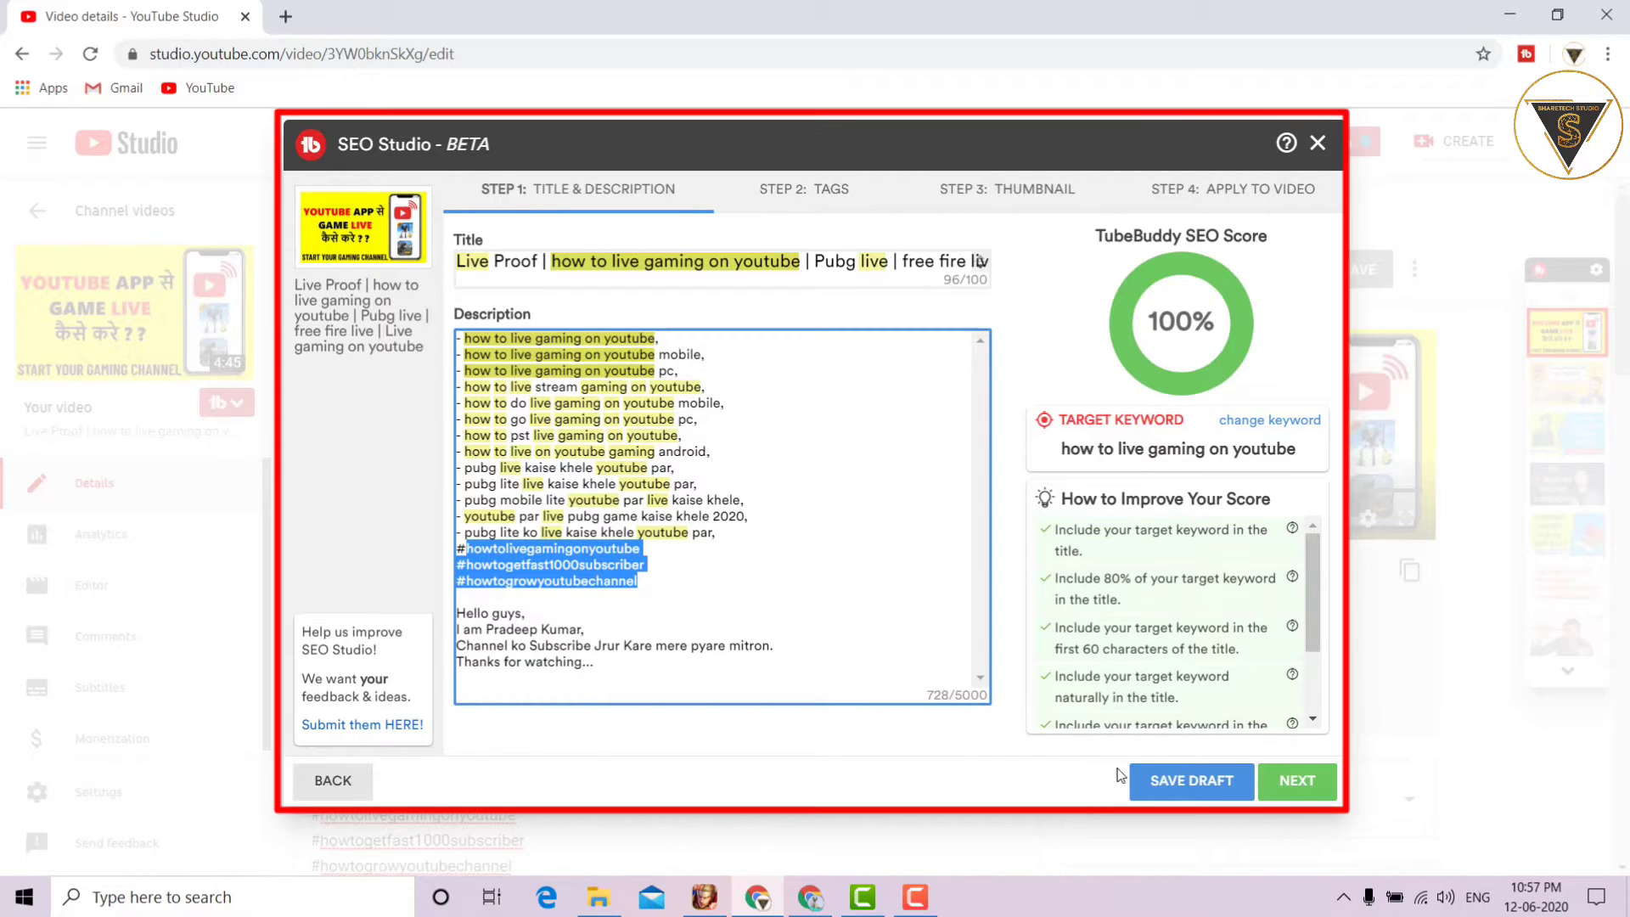
Step: Compare the video's tags in the Tags step with the keyword lines in the description
{"action": "left_click", "coordinate": [1294, 796]}
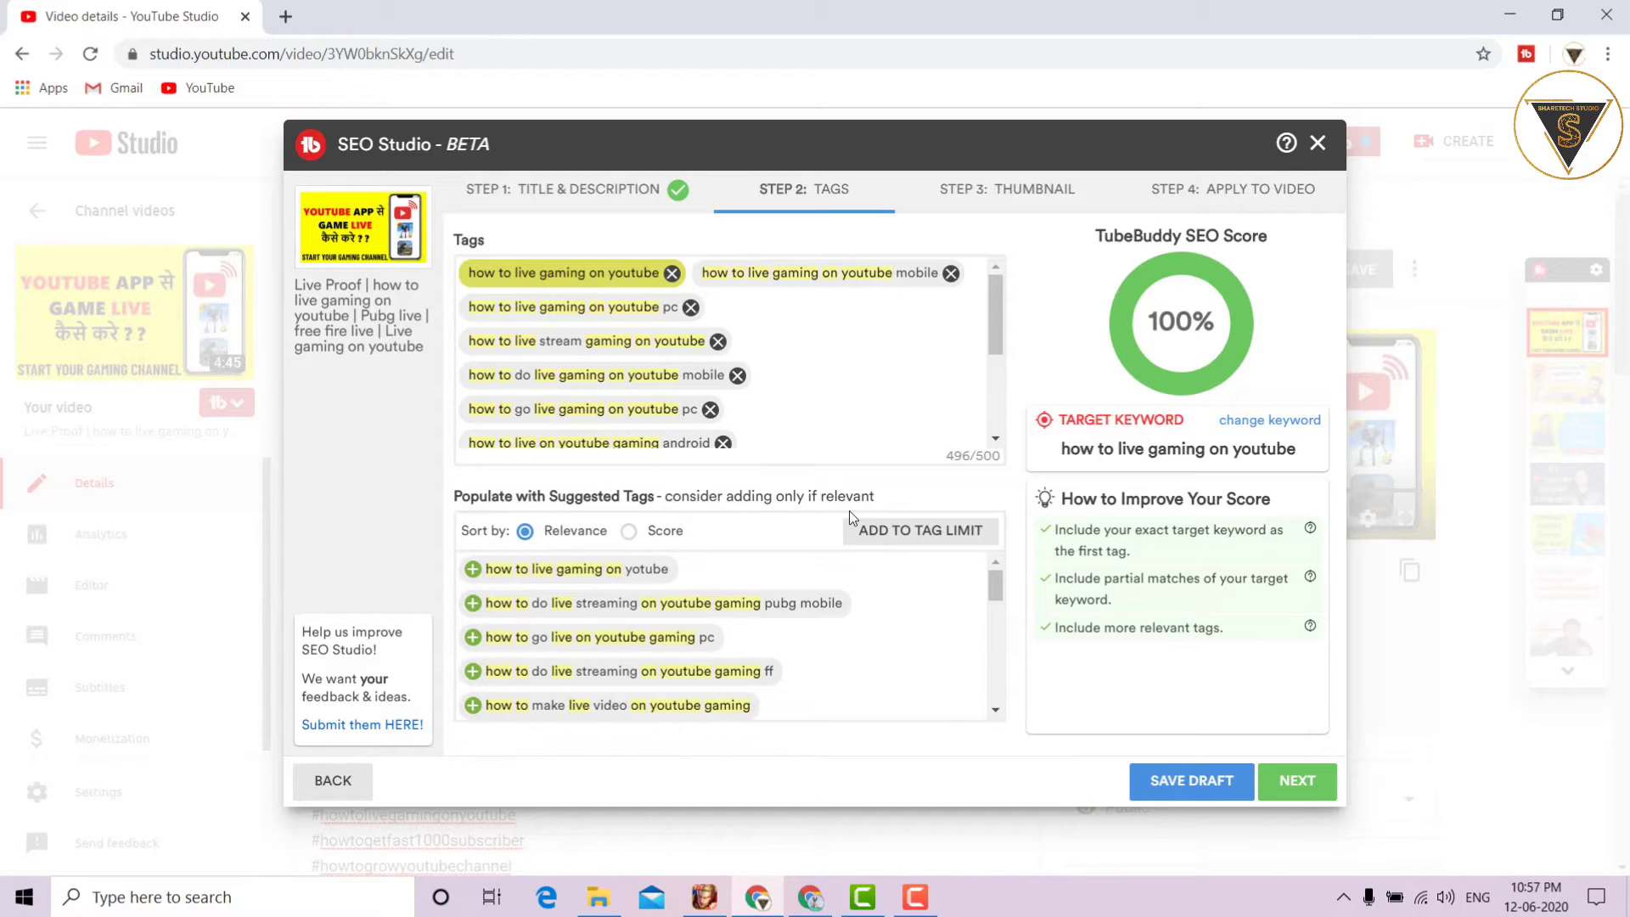
{"action": "left_click", "coordinate": [329, 778]}
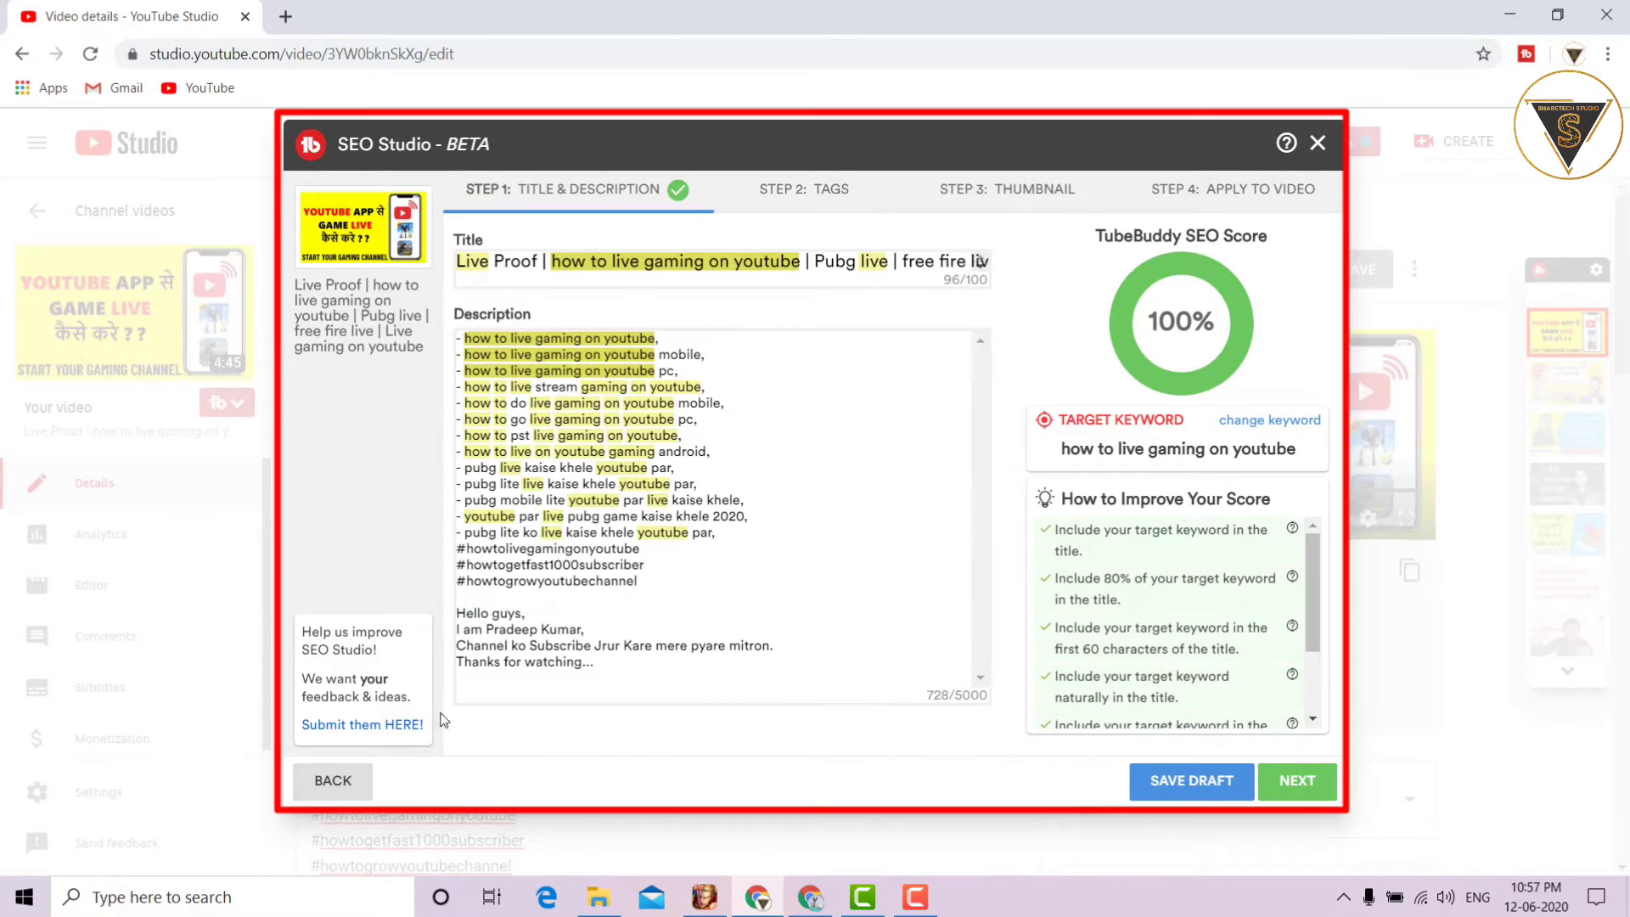
{"action": "left_click_drag", "start_coordinate": [466, 337], "coordinate": [729, 535]}
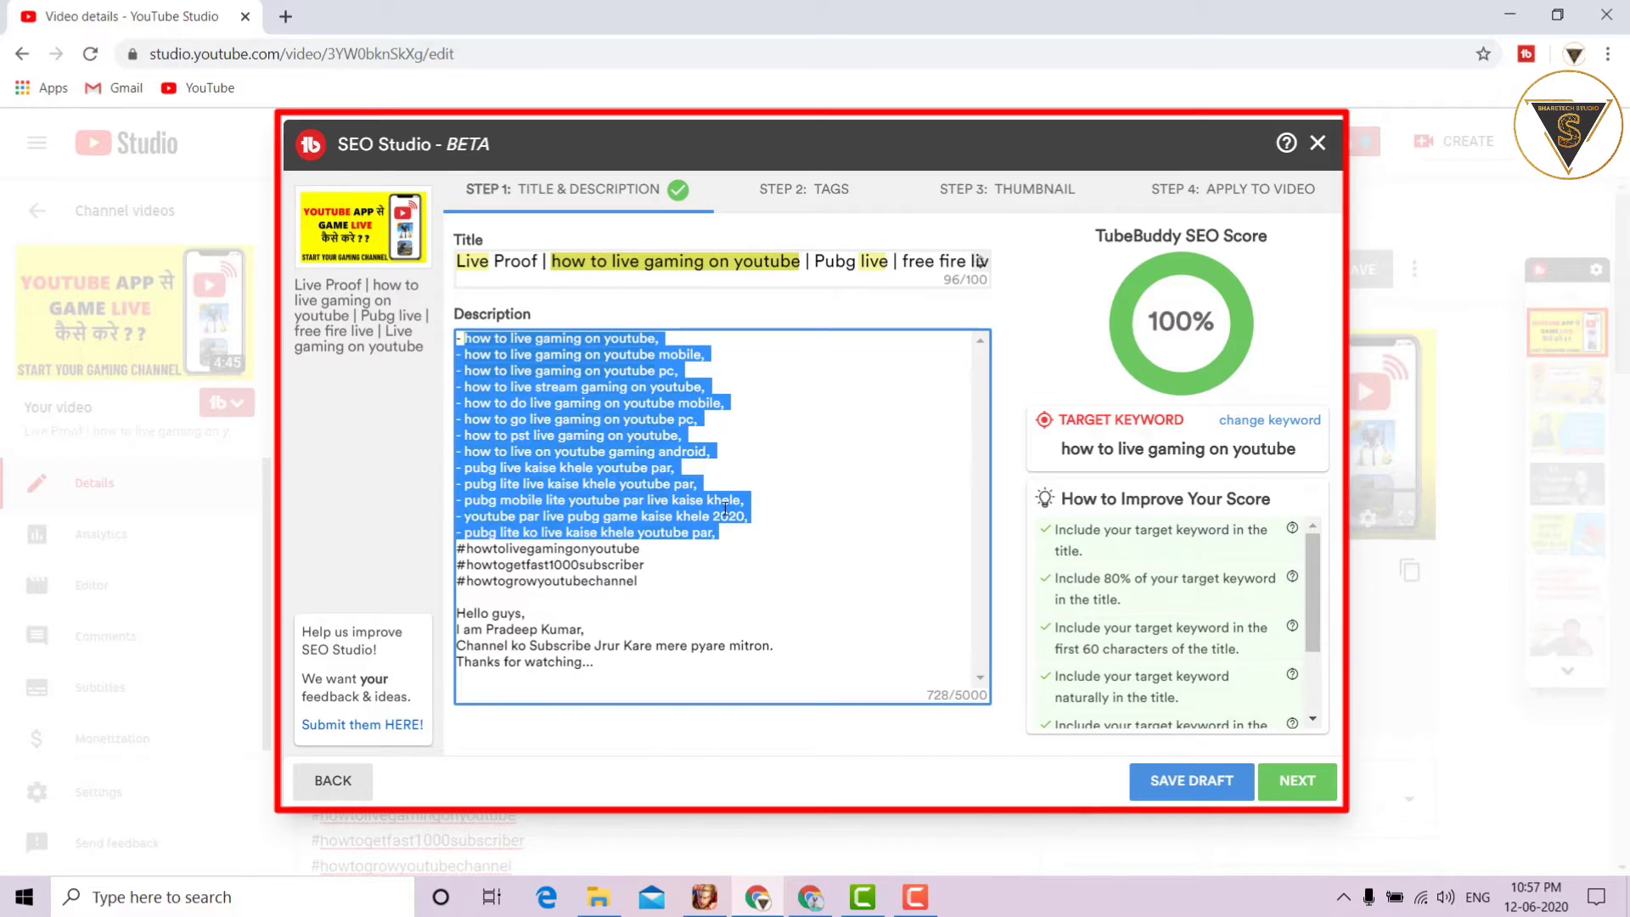
{"action": "left_click", "coordinate": [1300, 788]}
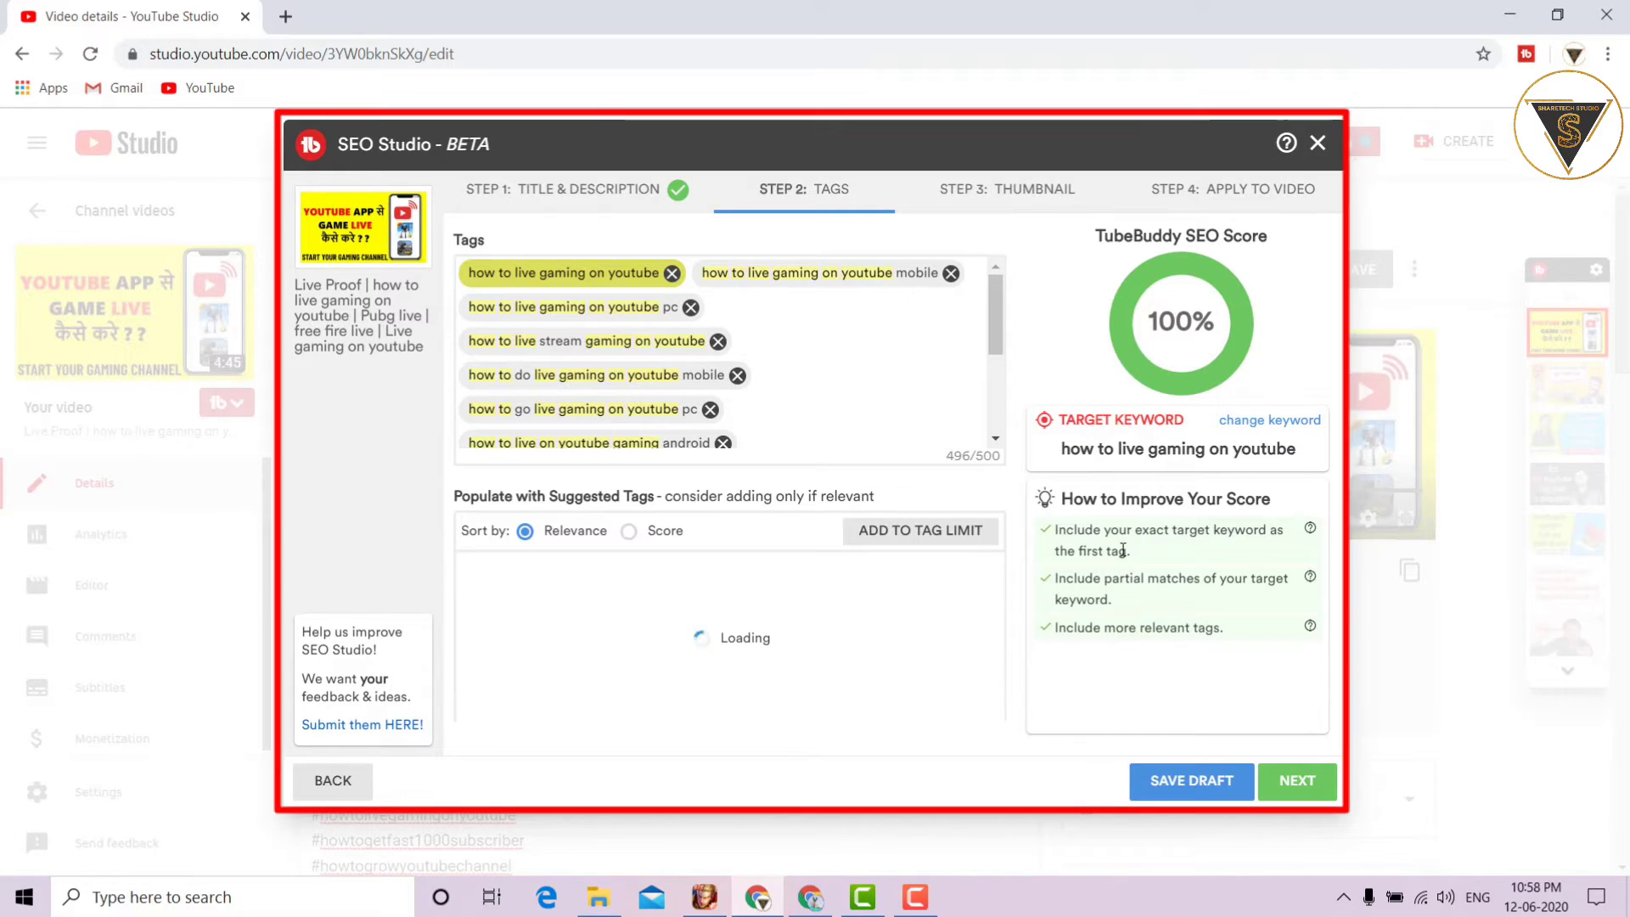
Step: Return to the title and description and highlight "how to live gaming on youtube" in the title and the first description line
{"action": "left_click", "coordinate": [339, 790]}
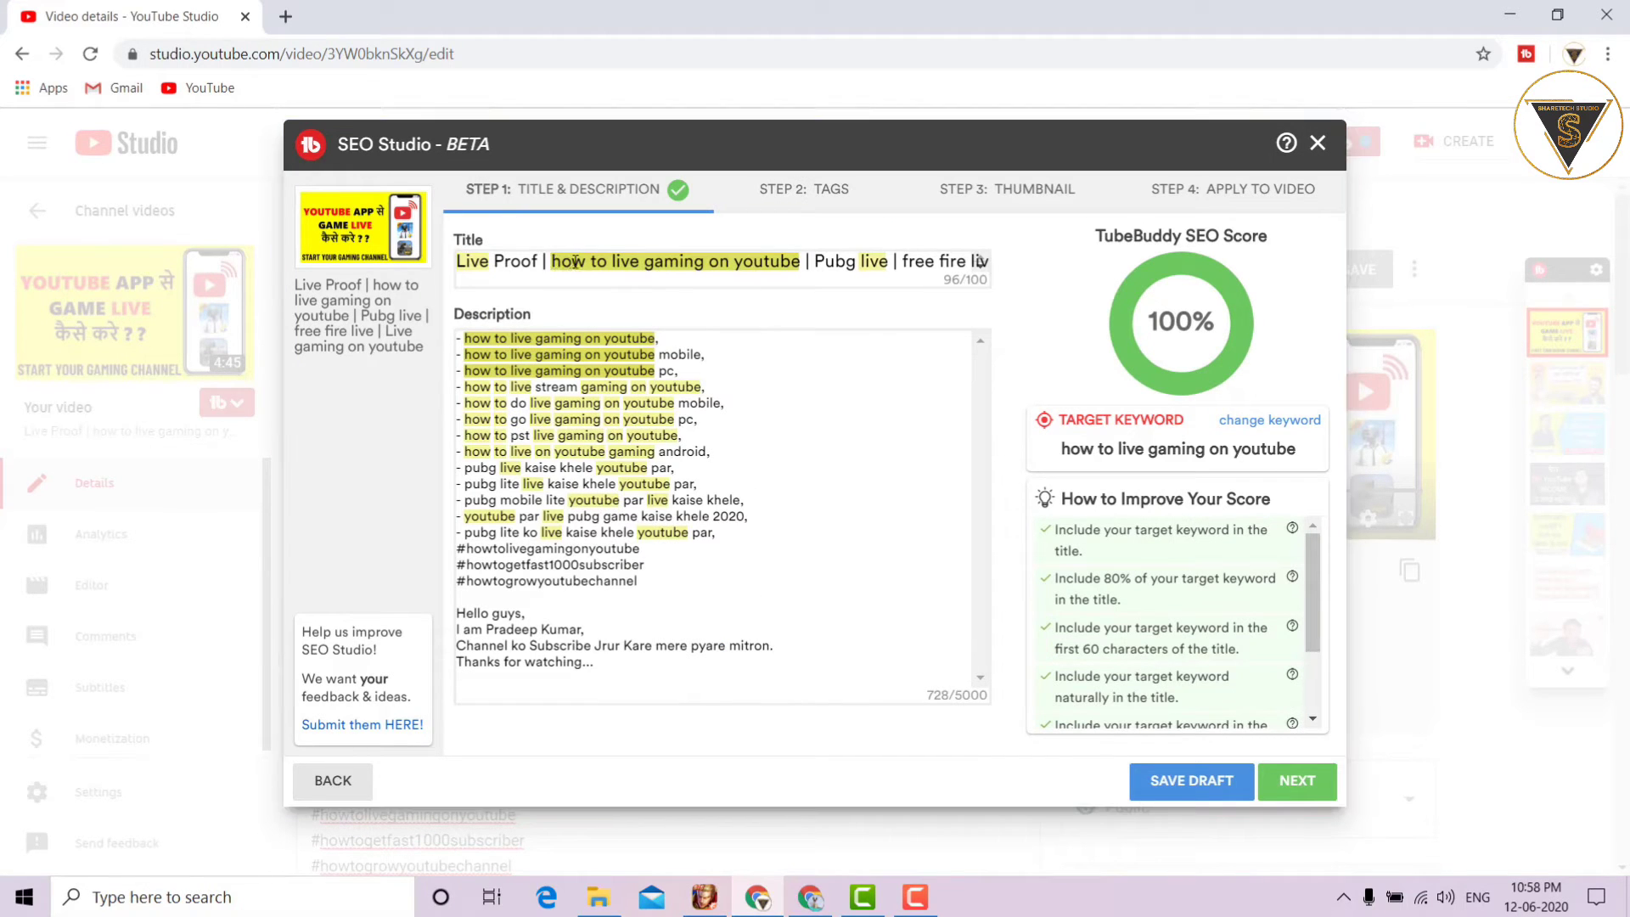
{"action": "left_click_drag", "start_coordinate": [553, 262], "coordinate": [807, 263]}
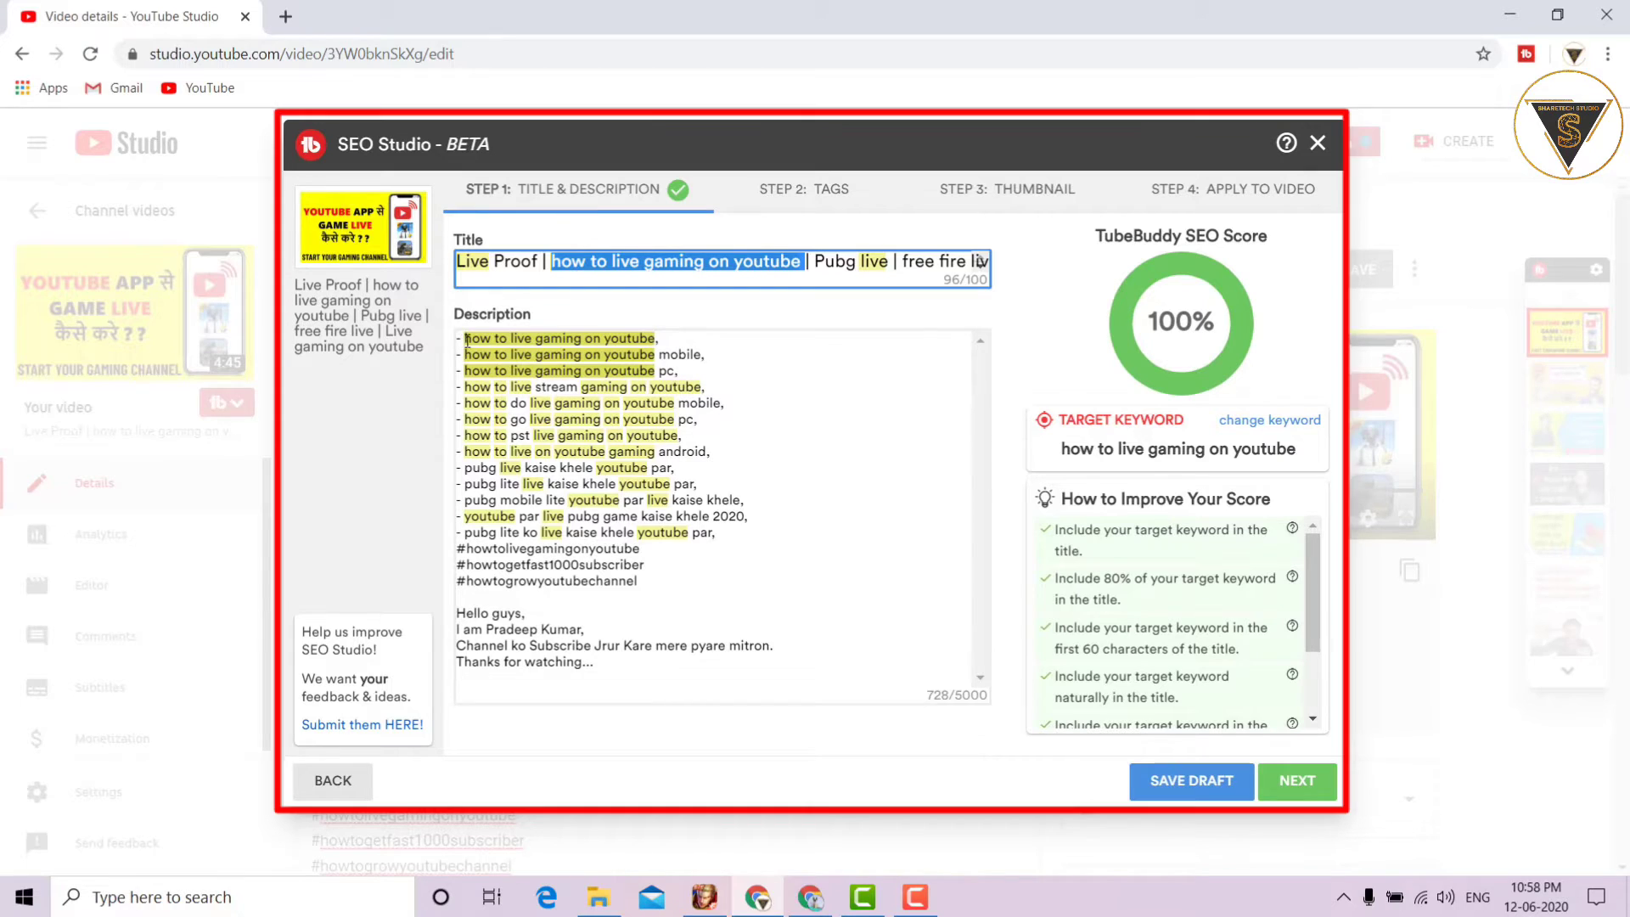
{"action": "left_click_drag", "start_coordinate": [463, 340], "coordinate": [658, 341]}
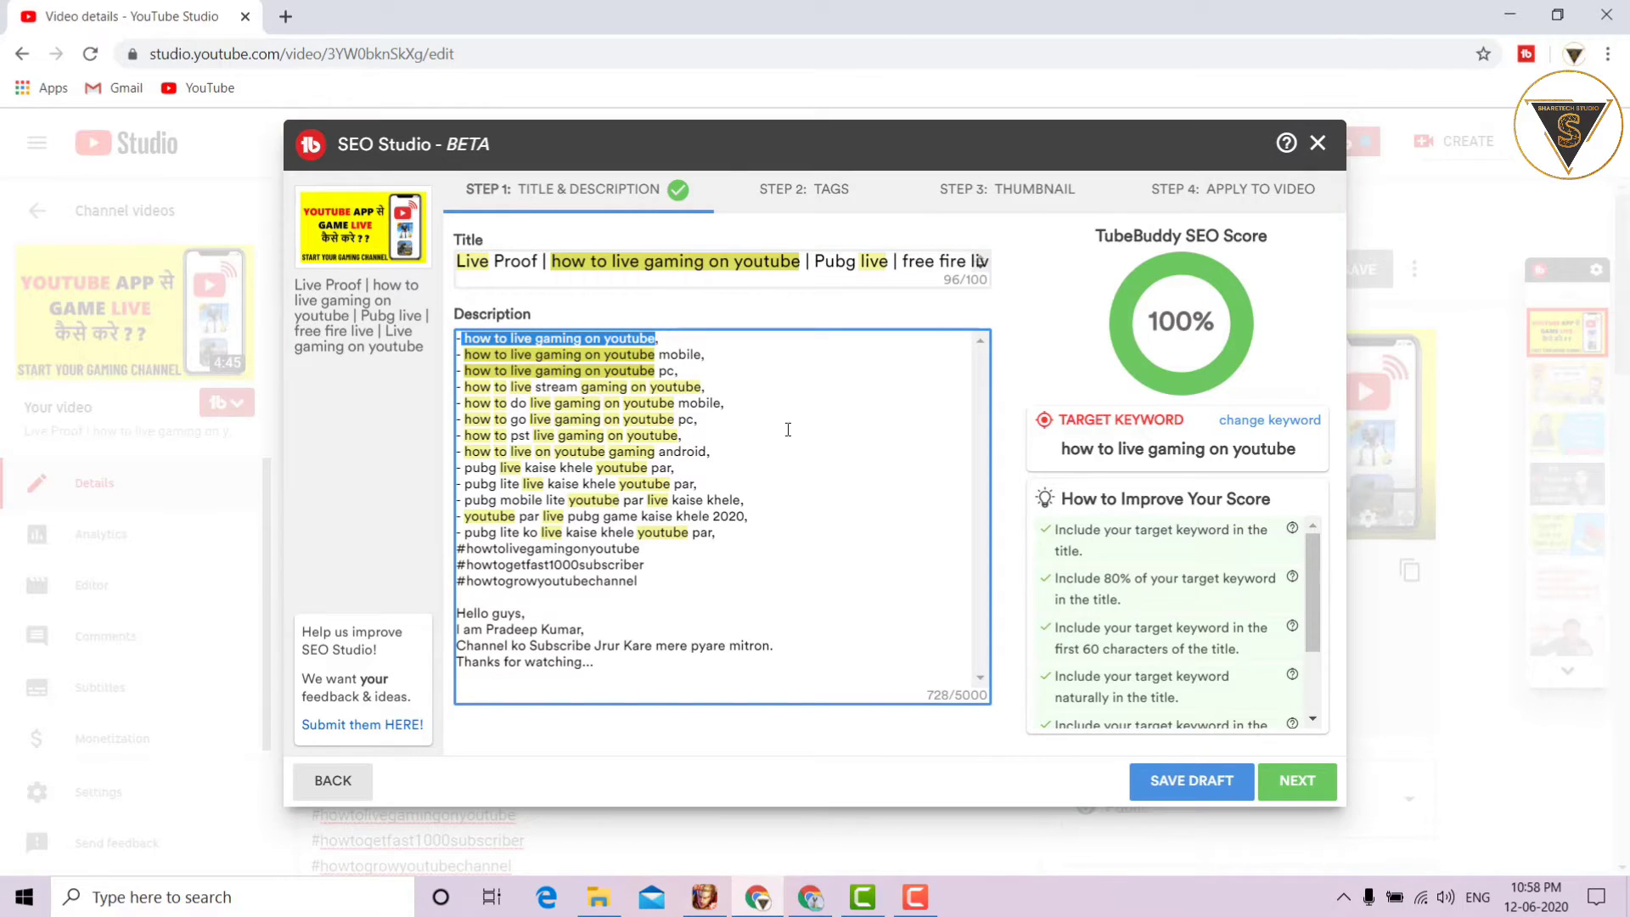
Step: Look through the full tag list in the Tags step and the competing videos in the Thumbnail step
{"action": "left_click", "coordinate": [1299, 779]}
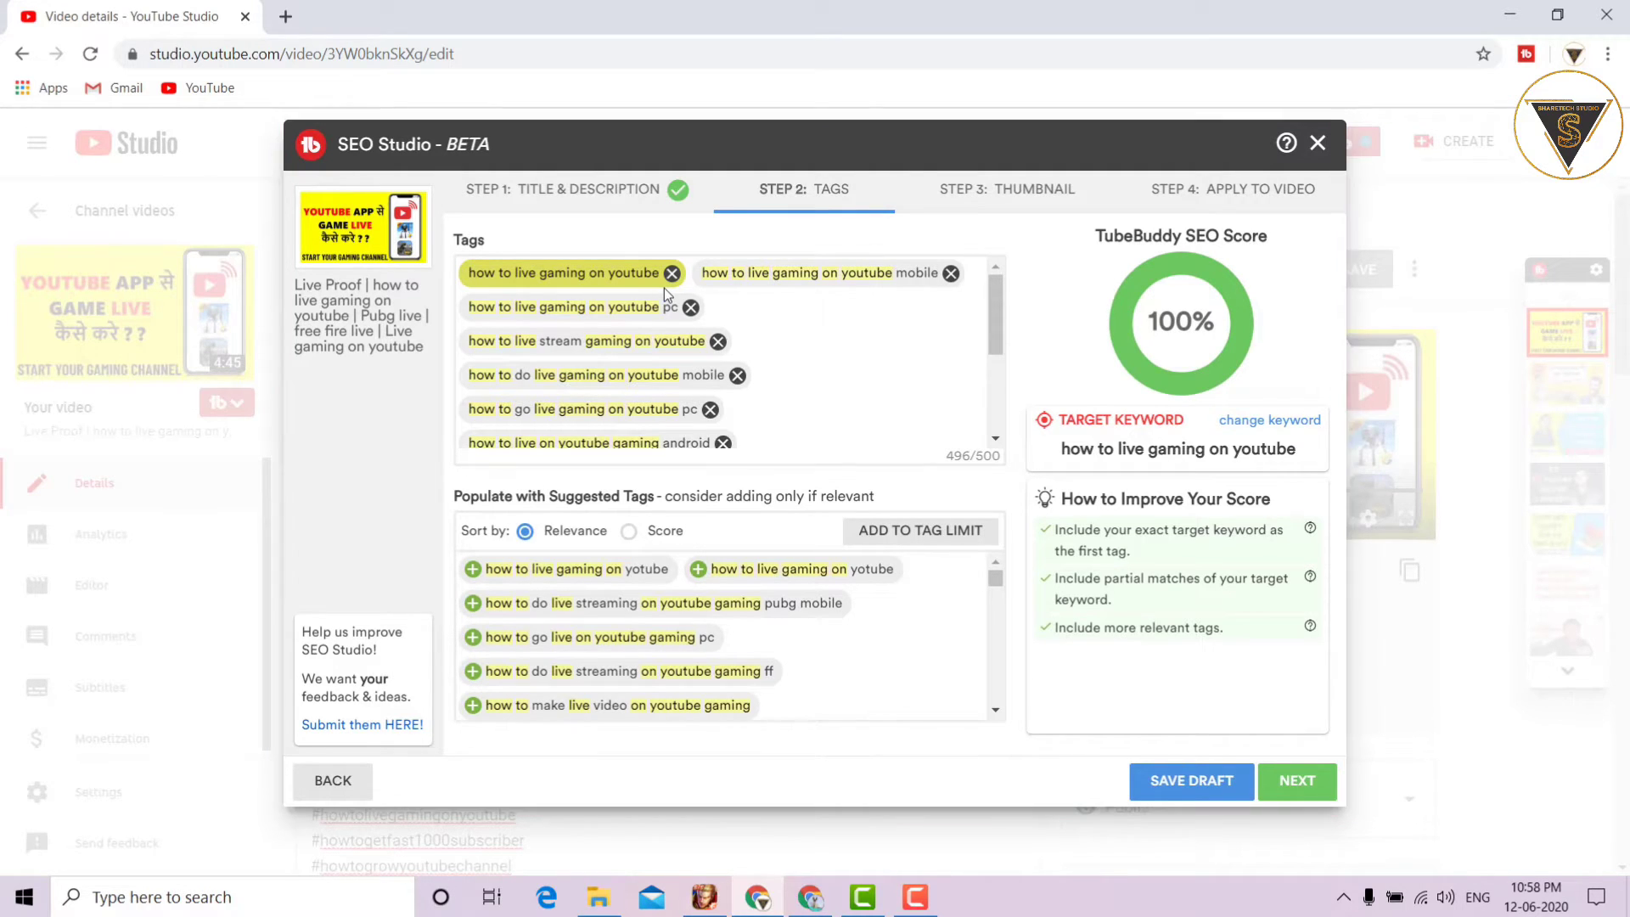
{"action": "scroll", "coordinate": [997, 448], "scroll_direction": "down", "scroll_amount": 3}
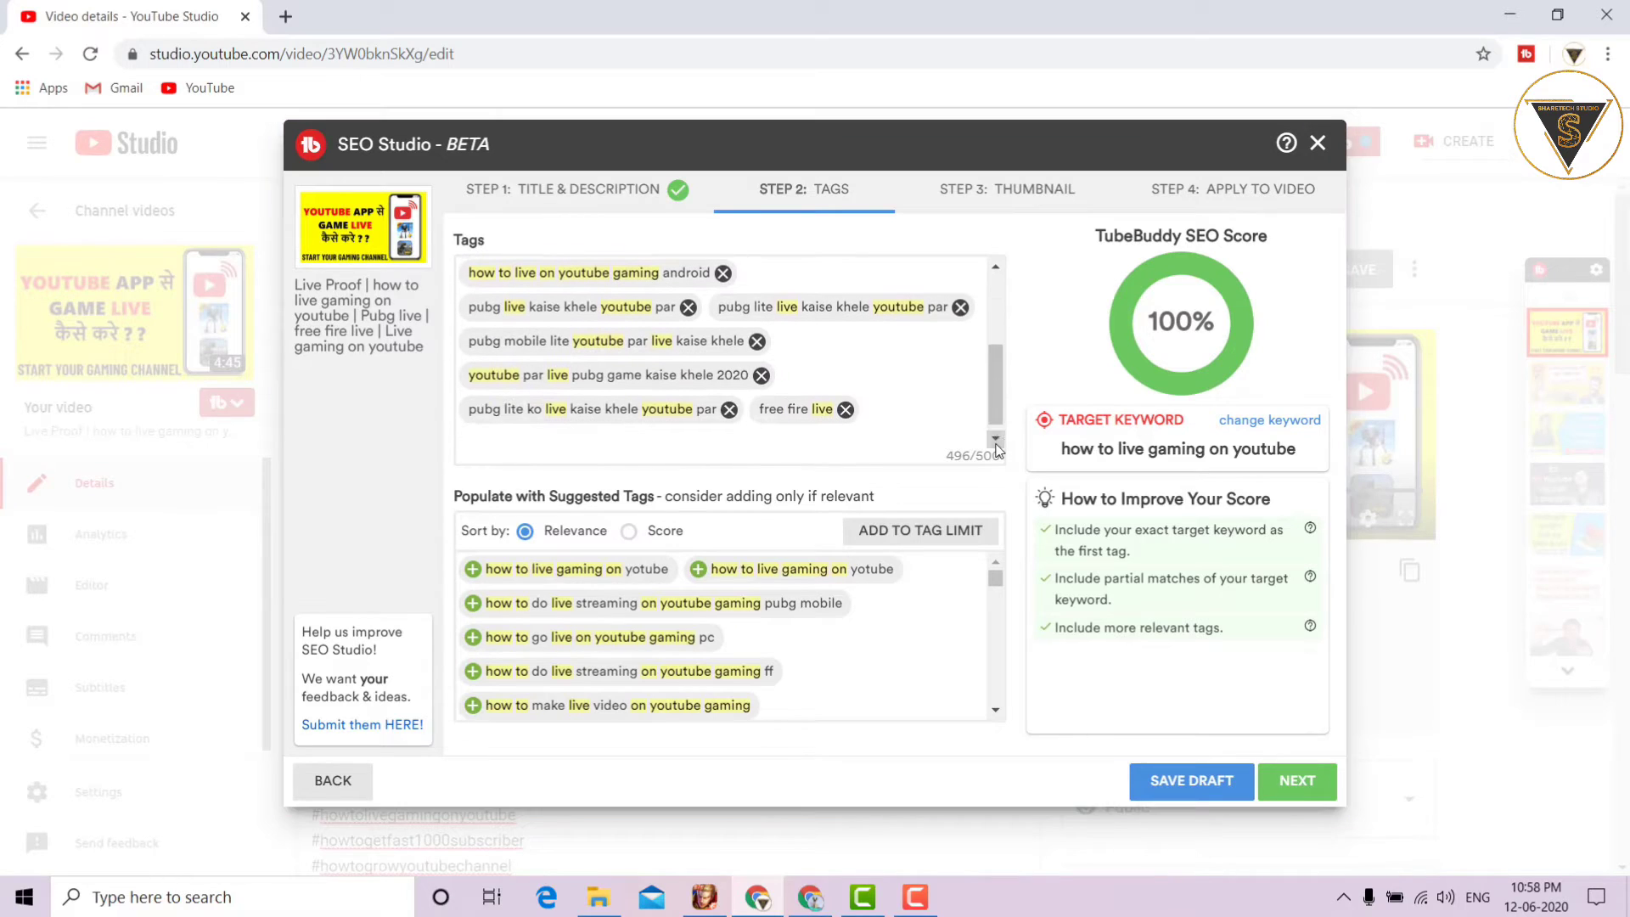
{"action": "scroll", "coordinate": [996, 273], "scroll_direction": "up", "scroll_amount": 3}
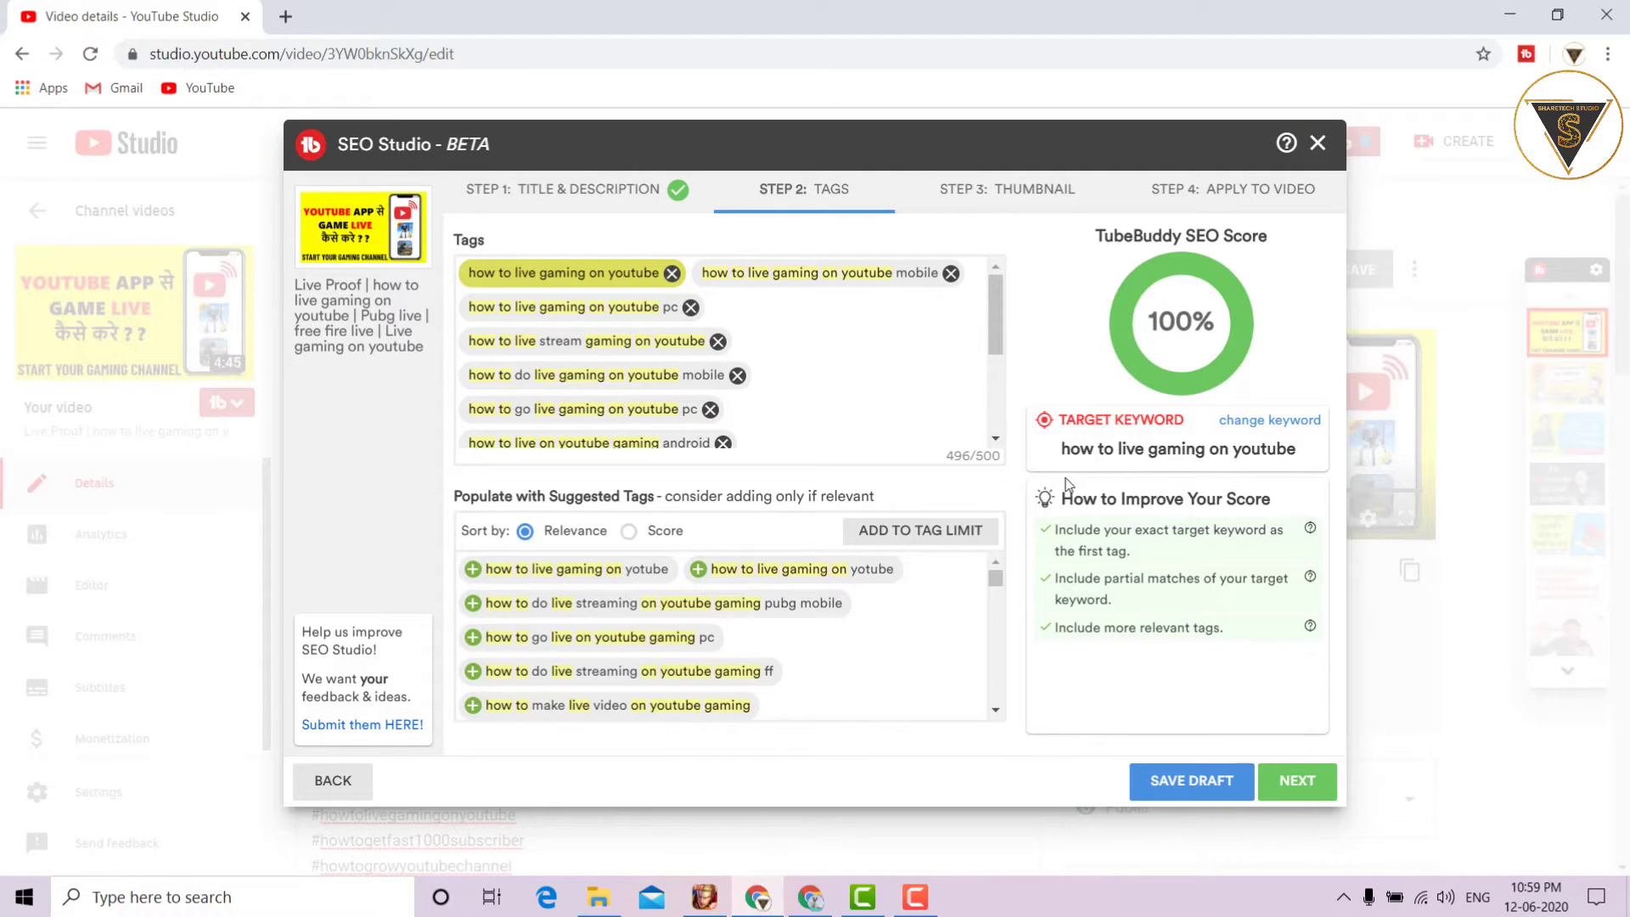
{"action": "left_click", "coordinate": [1292, 781]}
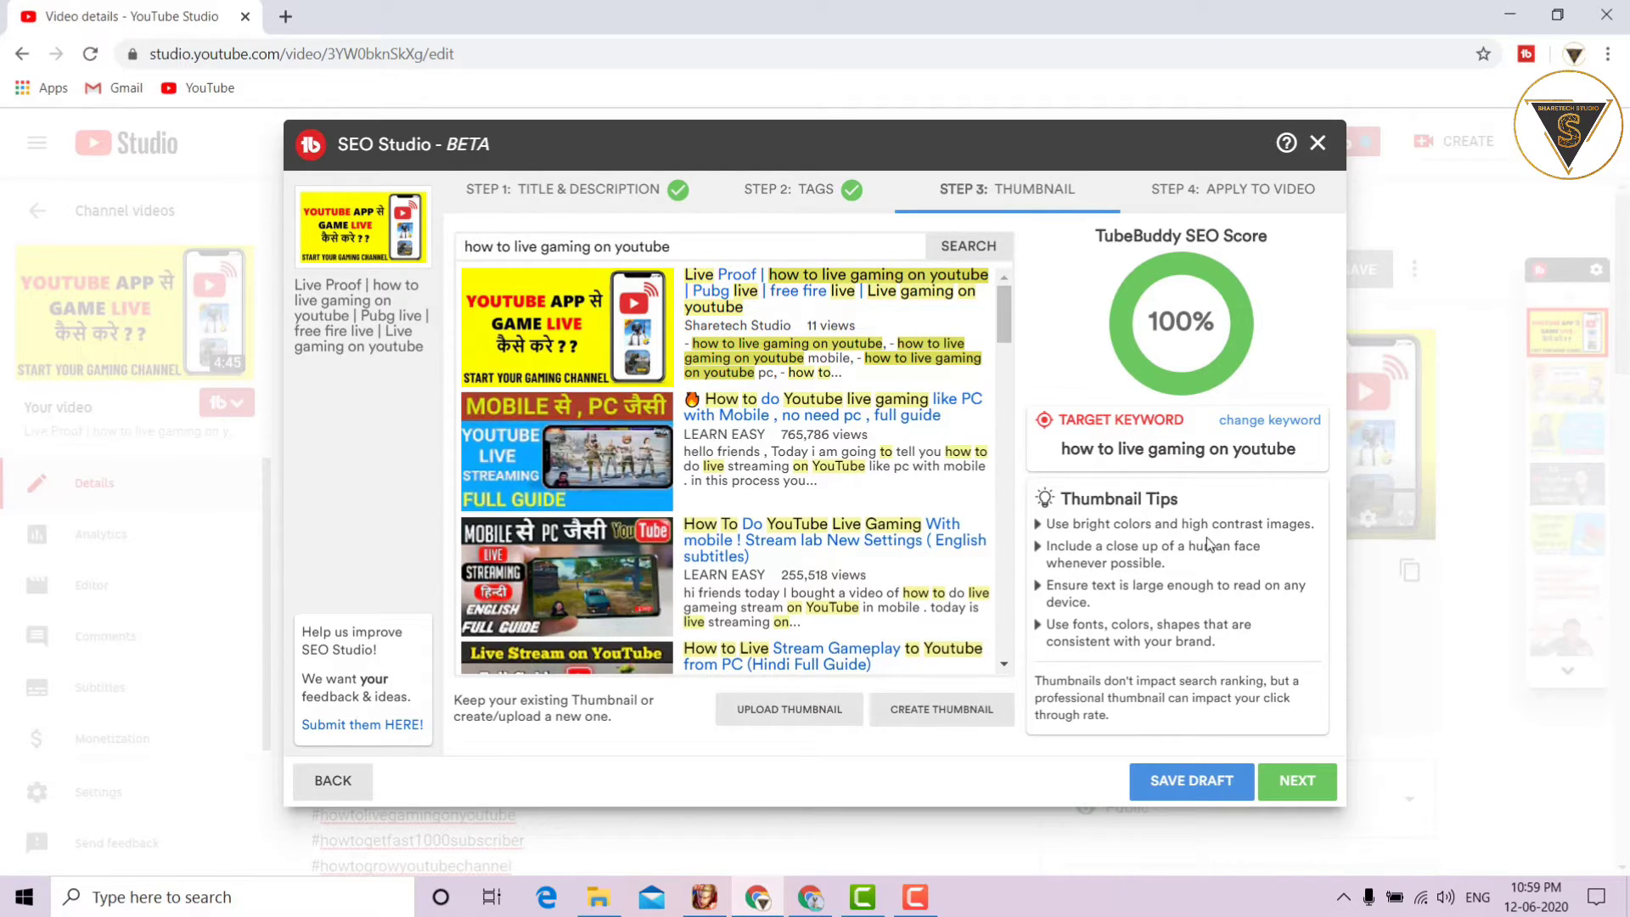
Step: Leave the current optimization without saving and start a new one with the target keyword "how to live gaming on youtube"
{"action": "left_click", "coordinate": [330, 782]}
{"action": "left_click", "coordinate": [328, 783]}
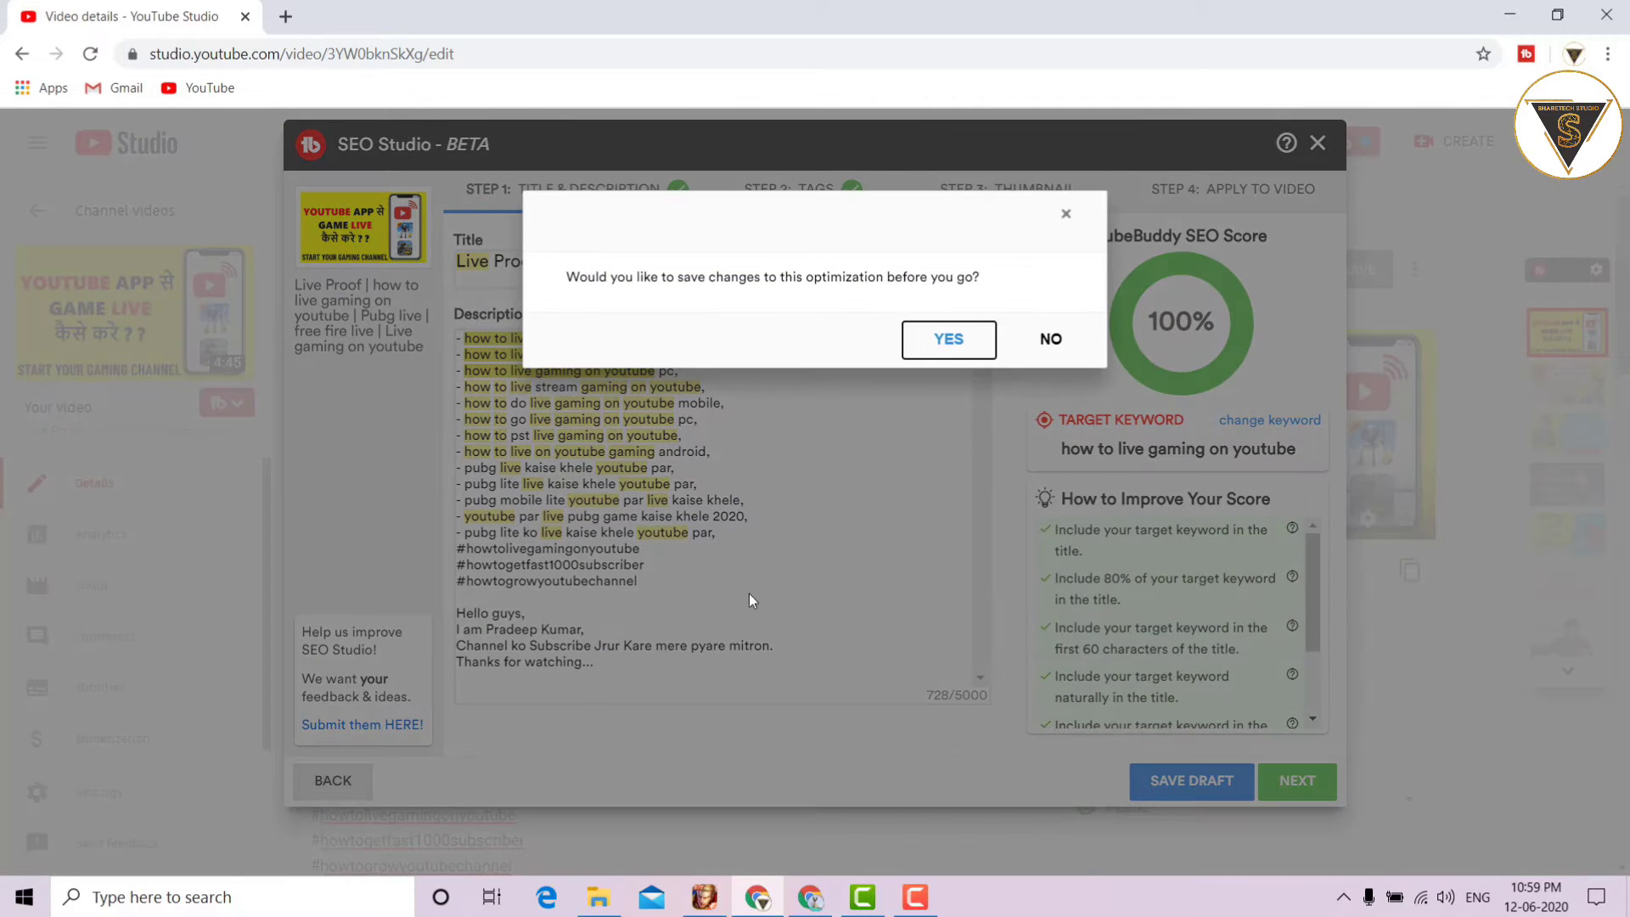
{"action": "left_click", "coordinate": [1065, 215]}
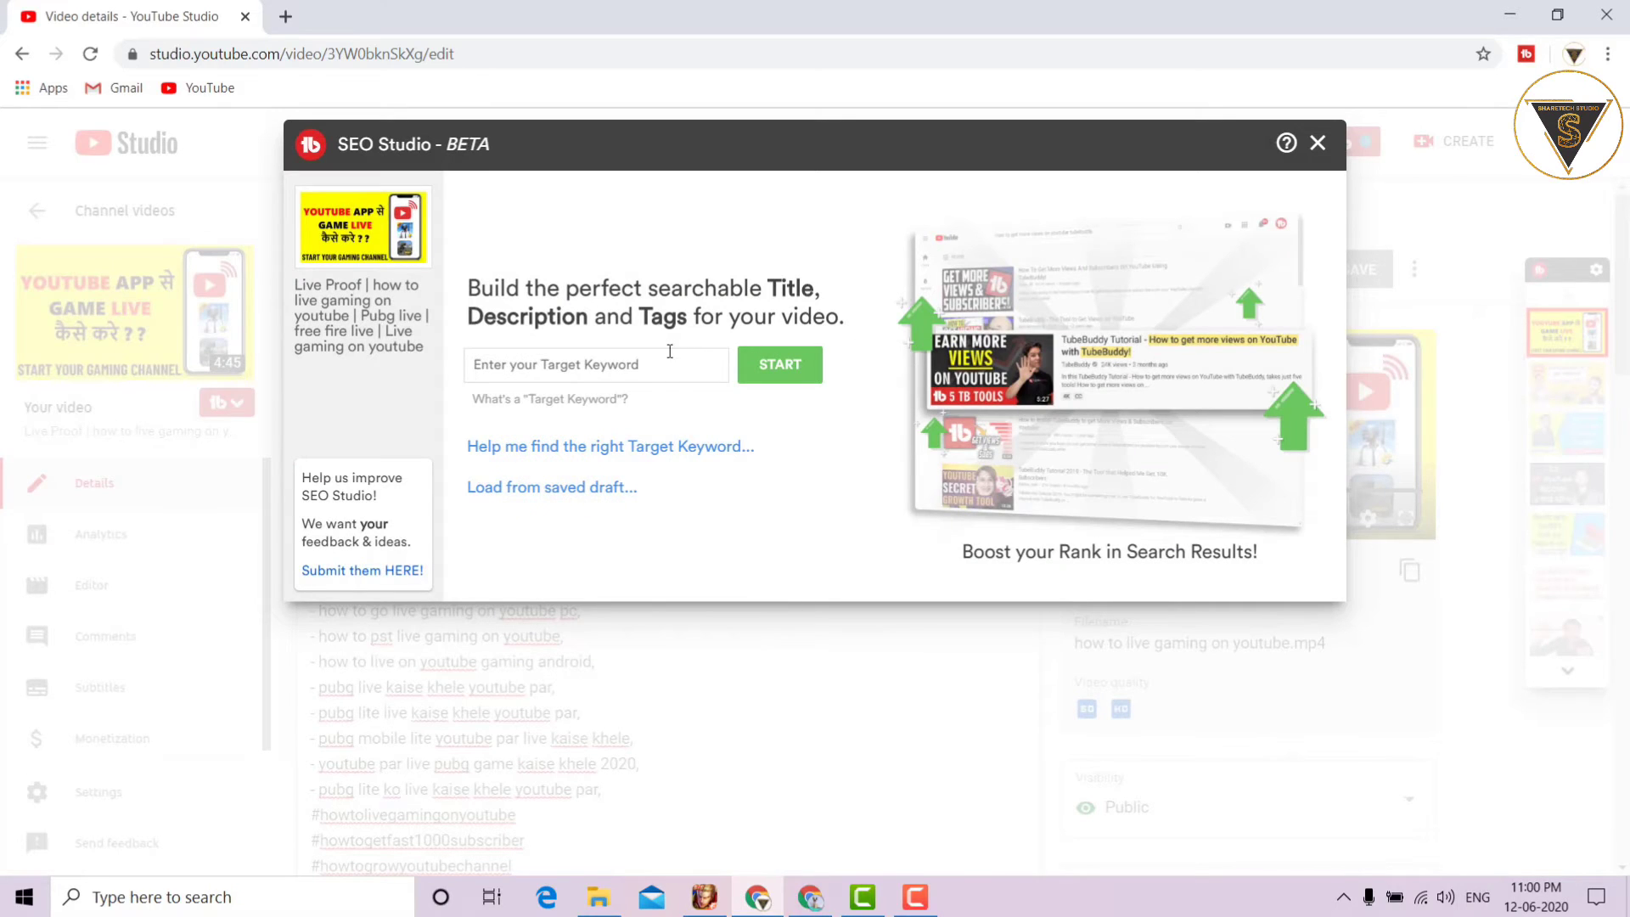
{"action": "left_click", "coordinate": [670, 351]}
{"action": "left_click", "coordinate": [642, 406]}
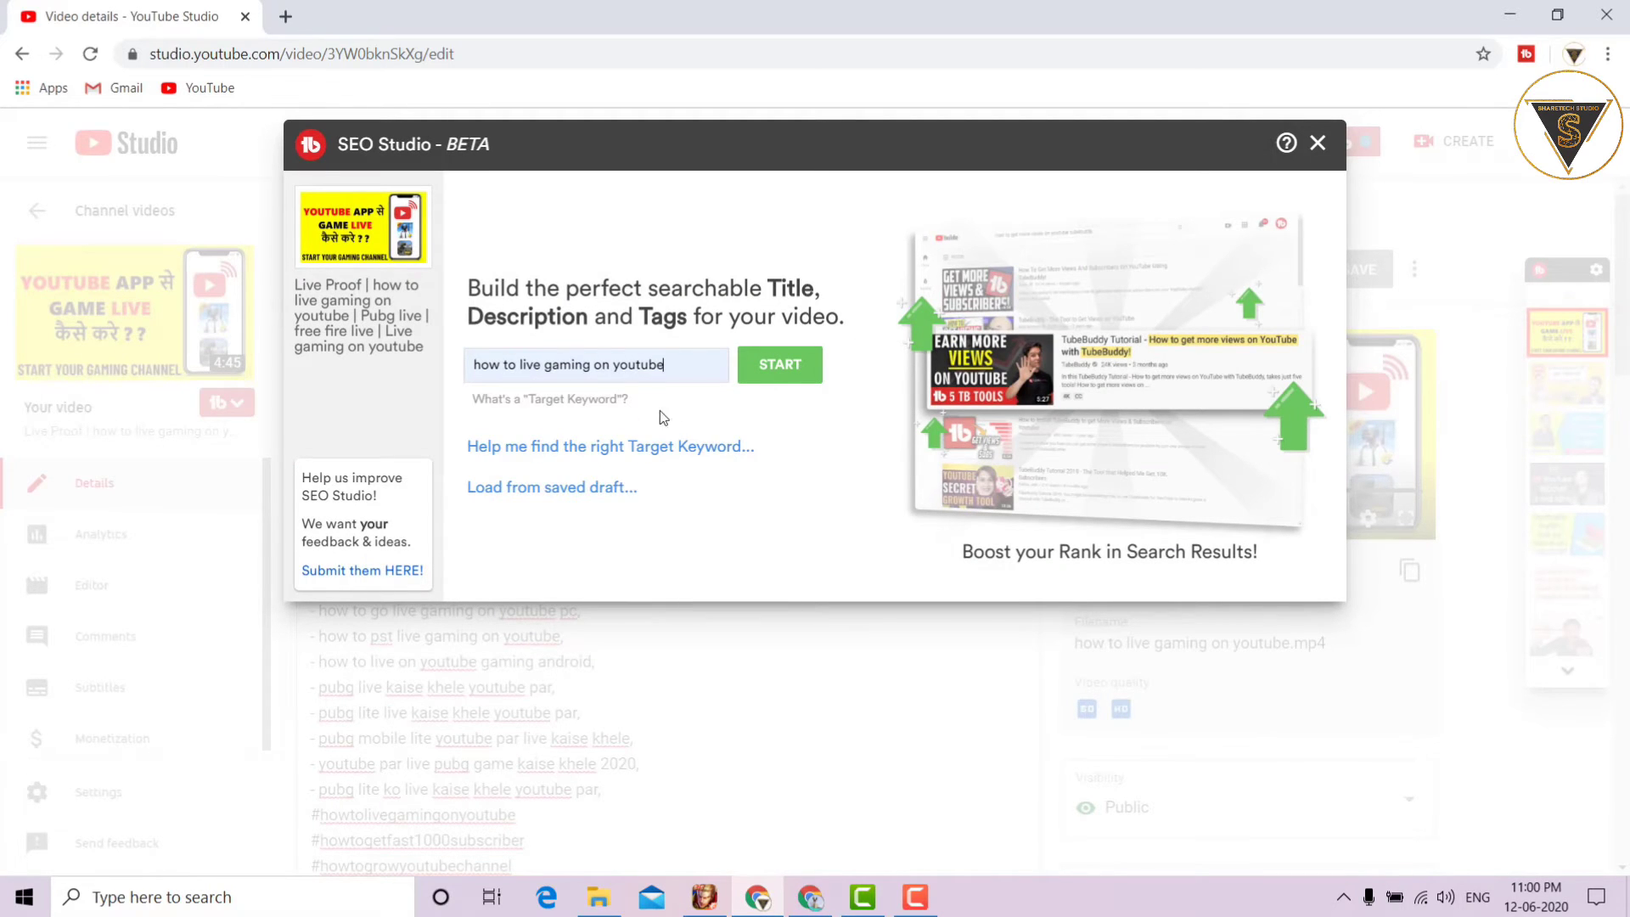
{"action": "left_click", "coordinate": [773, 381]}
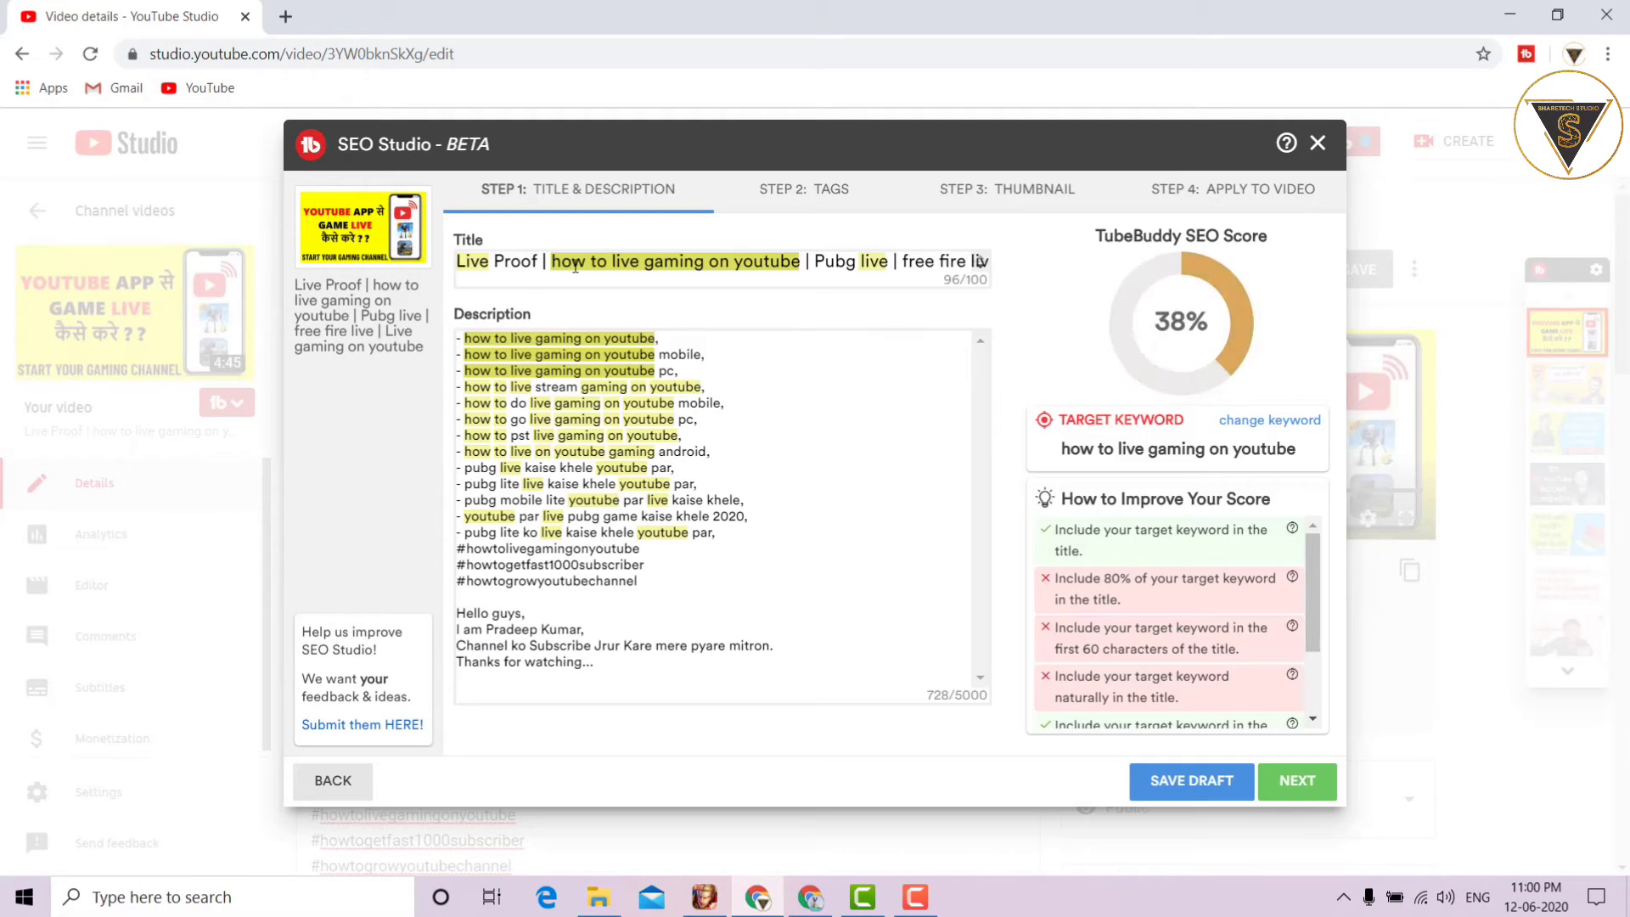